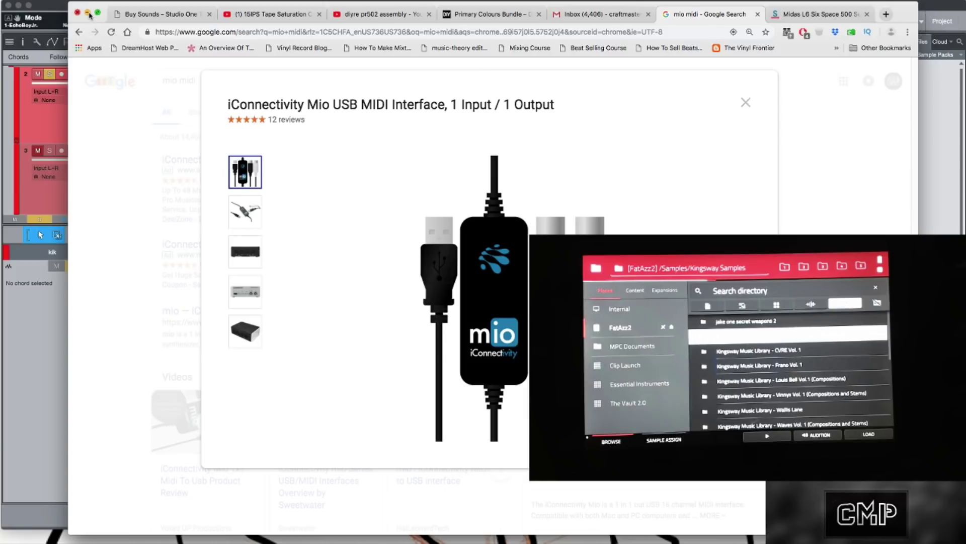
Switch from the browser to Studio One and show the list of external devices in its preferences
left_click(88, 14)
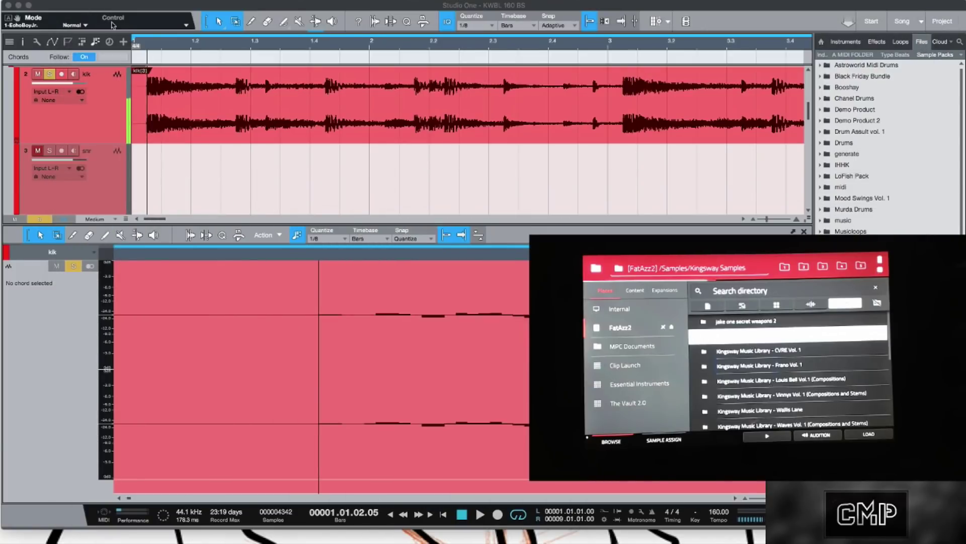
key("super+comma")
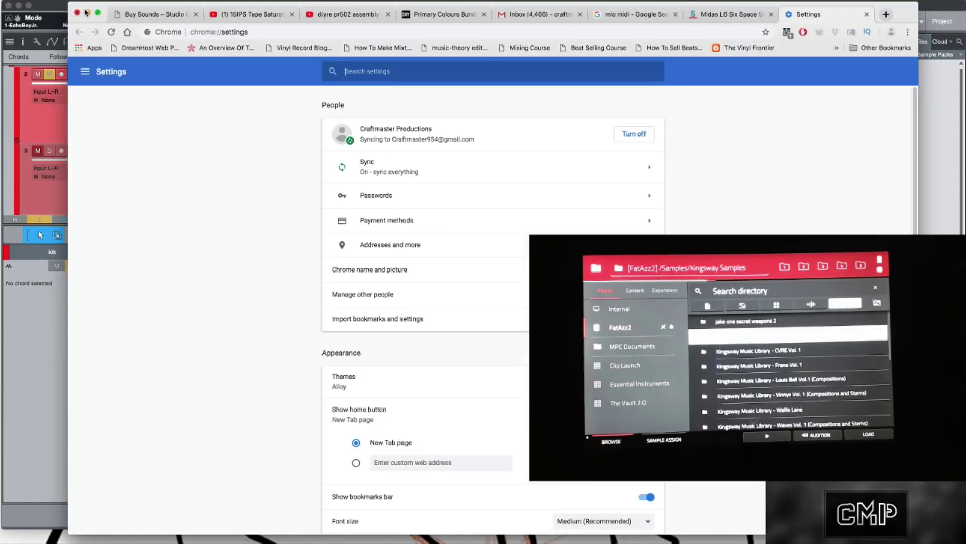
left_click(88, 12)
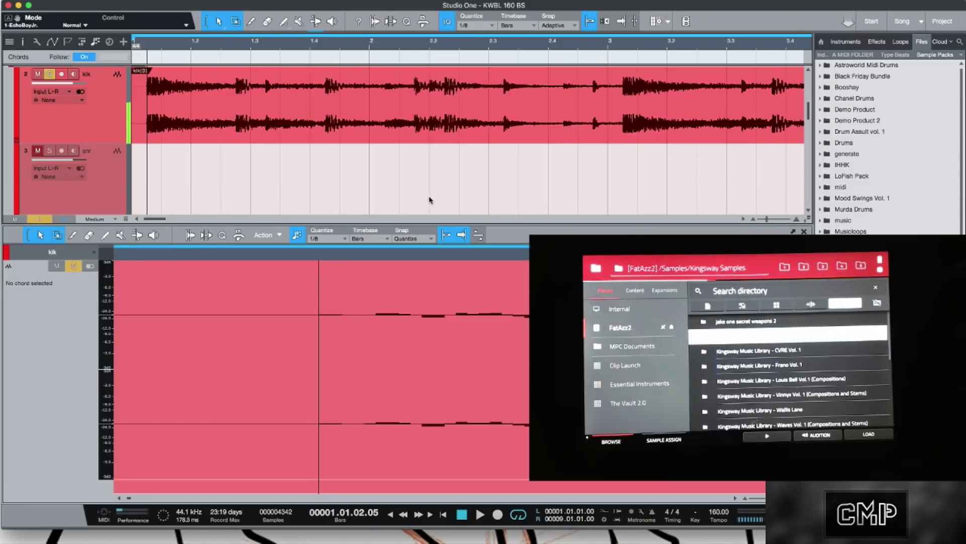
key("super+comma")
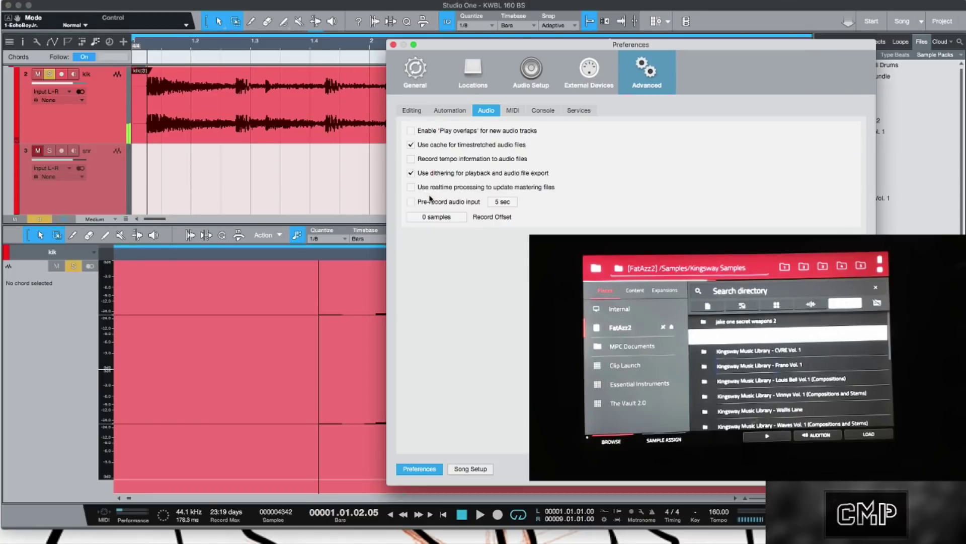
left_click(590, 79)
scroll(517, 234, "down", 2)
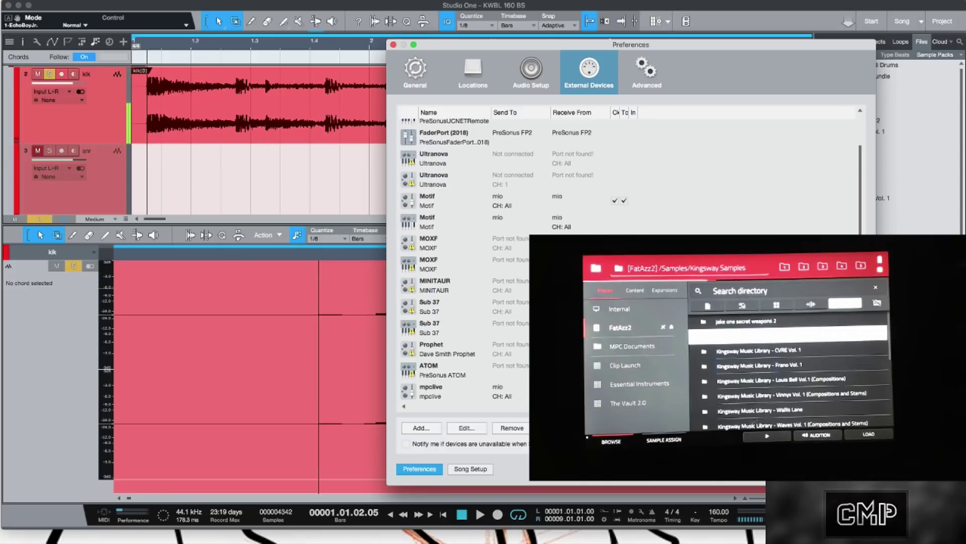
Review the Receive From ports offered for a new external instrument, and cancel adding the device
left_click(422, 427)
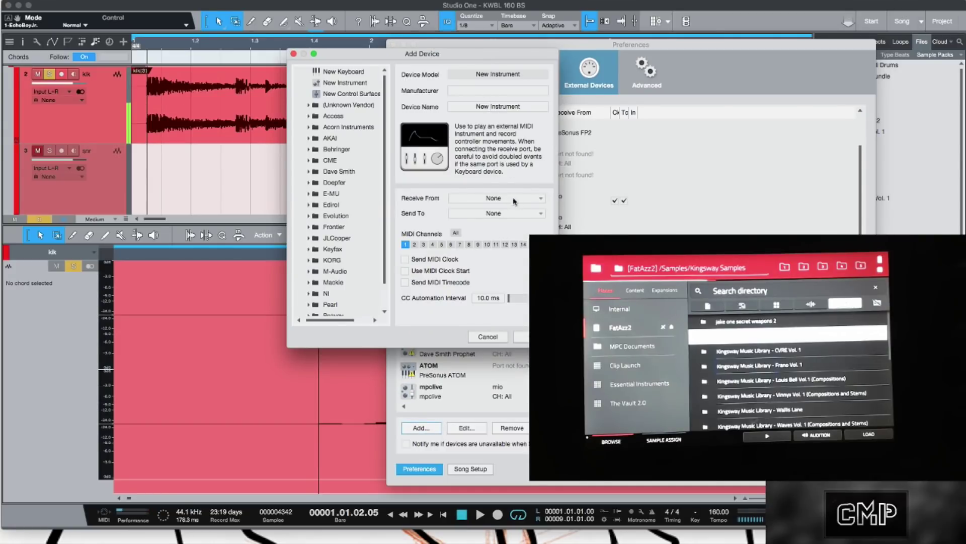
left_click(531, 201)
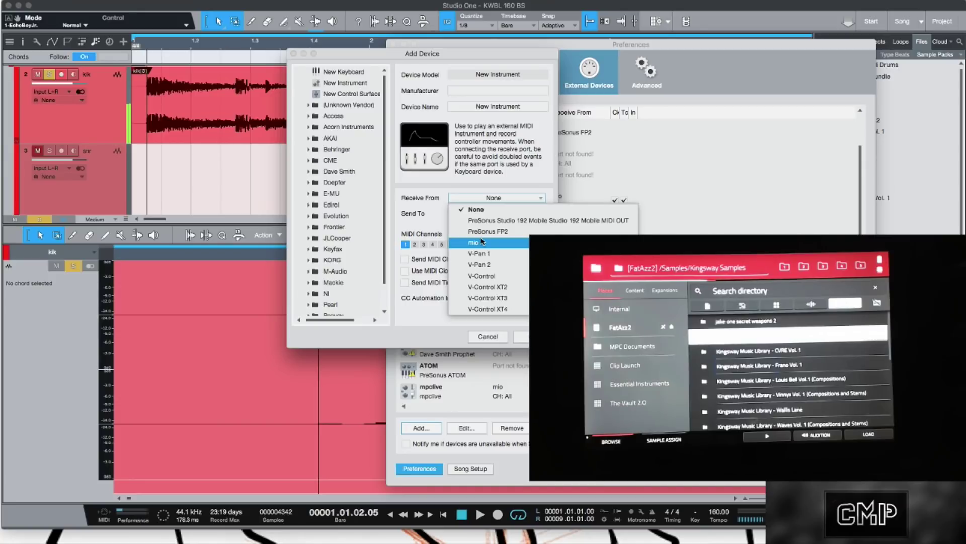
left_click(430, 318)
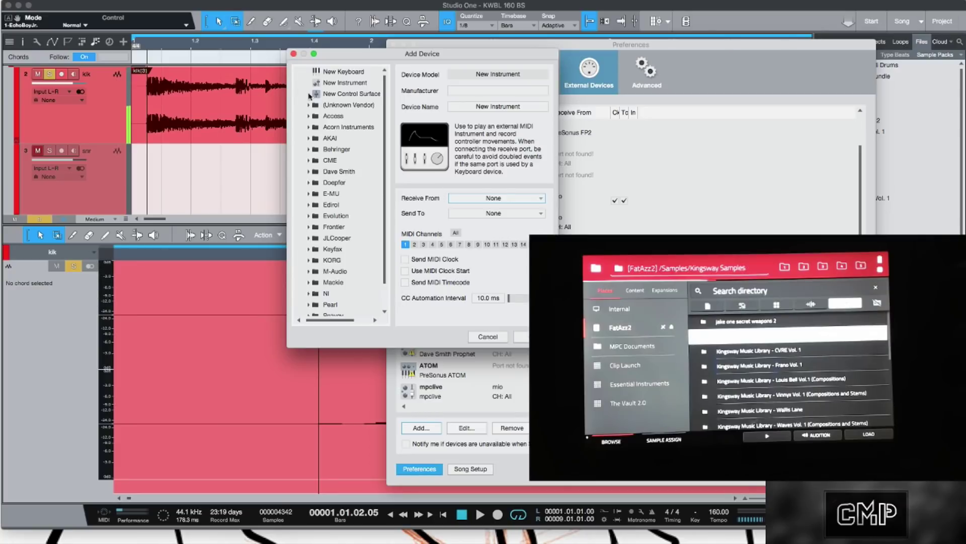
left_click(500, 337)
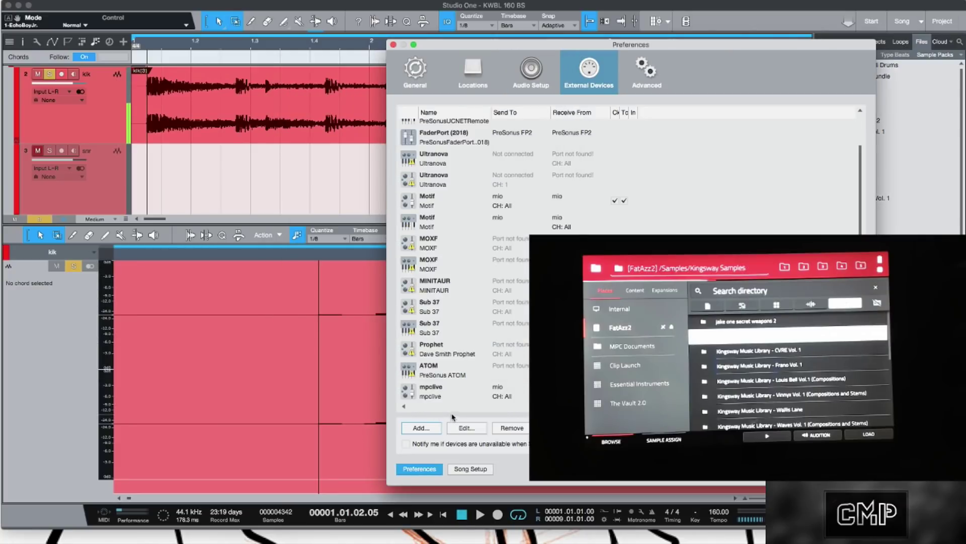
Review the mpclive device's port, MIDI channel and MIDI Timecode settings, and close the preferences
left_click(450, 398)
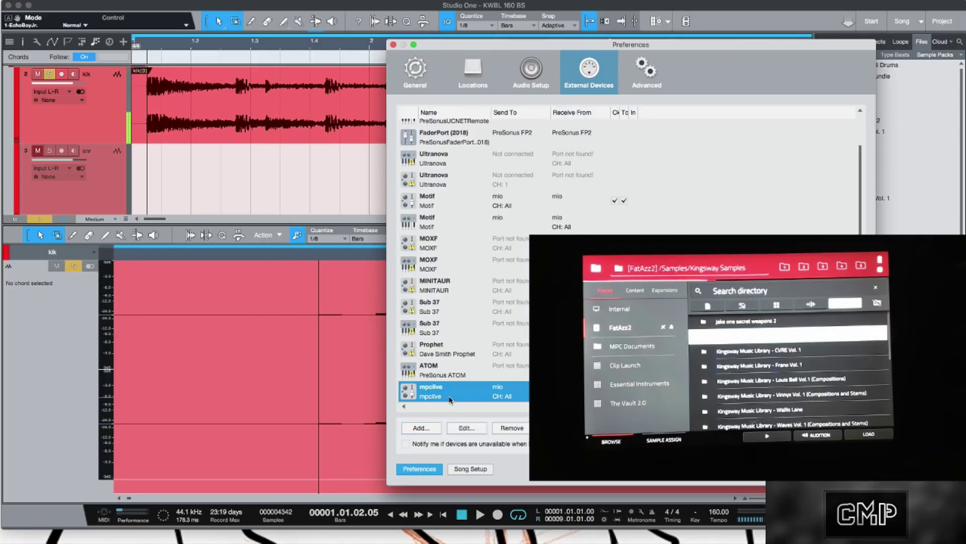
left_click(481, 428)
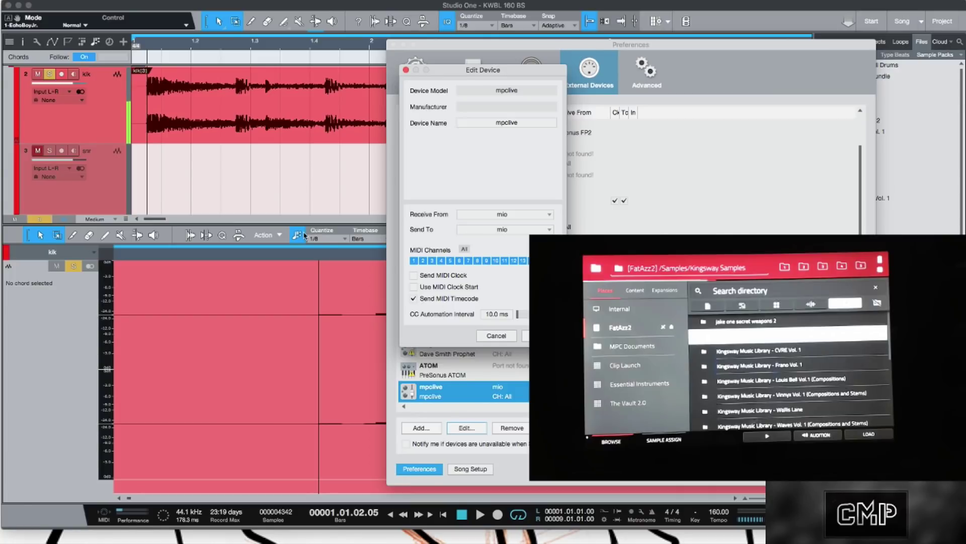
left_click(406, 70)
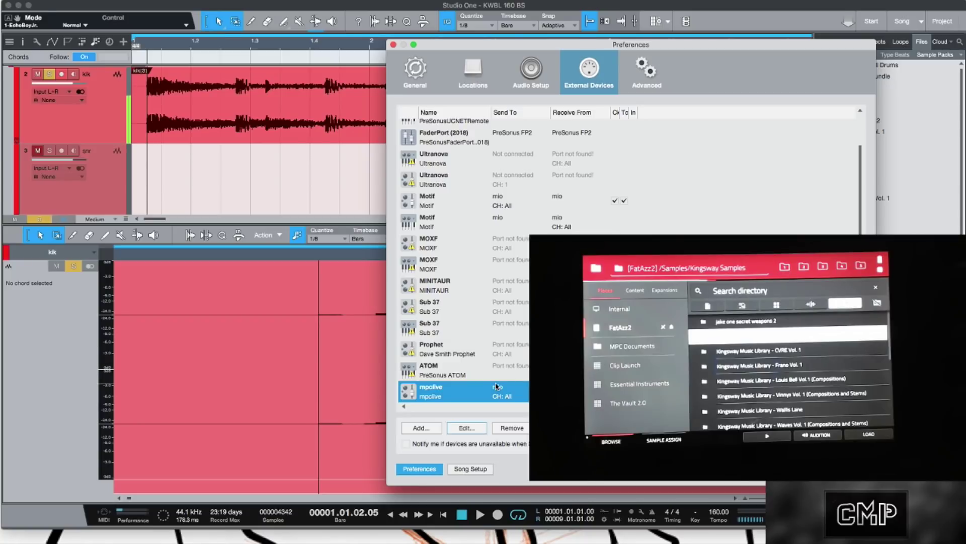
left_click(393, 45)
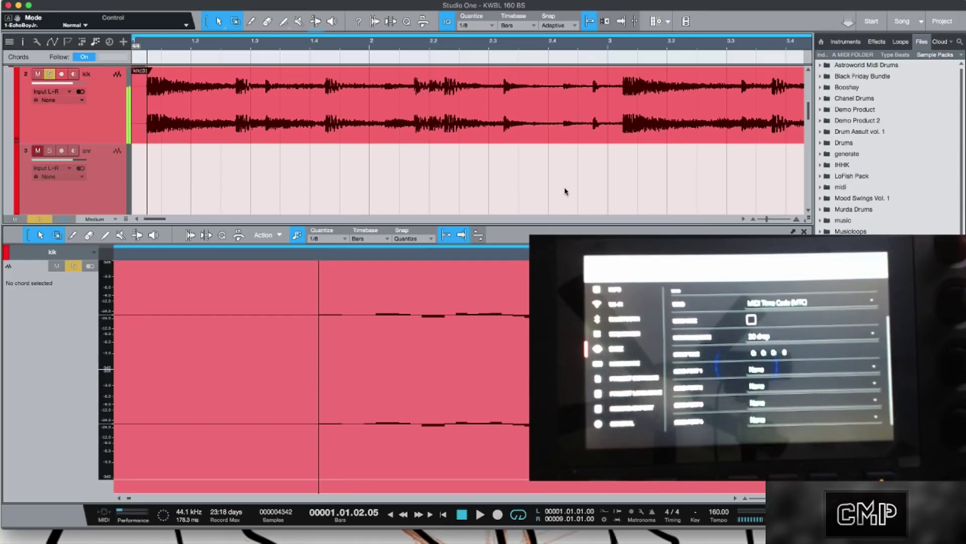
Set the song's frame rate to 30 dfps in Song Setup and close the setup window
key("super+comma")
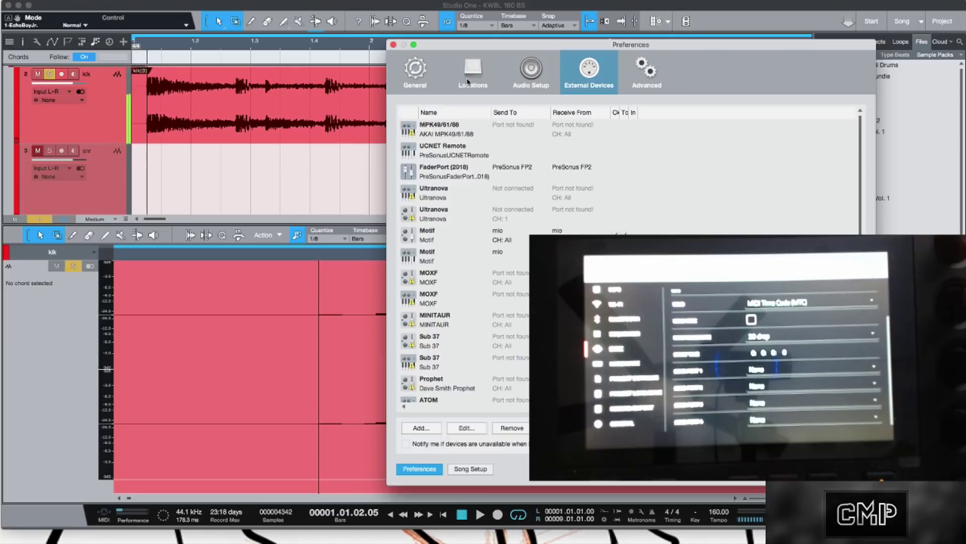
left_click(467, 82)
left_click(518, 79)
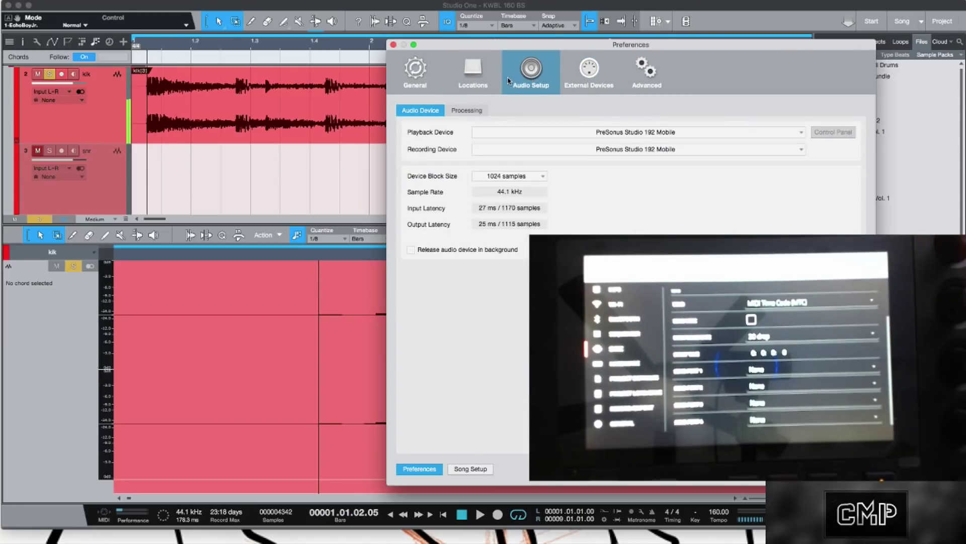
left_click(479, 75)
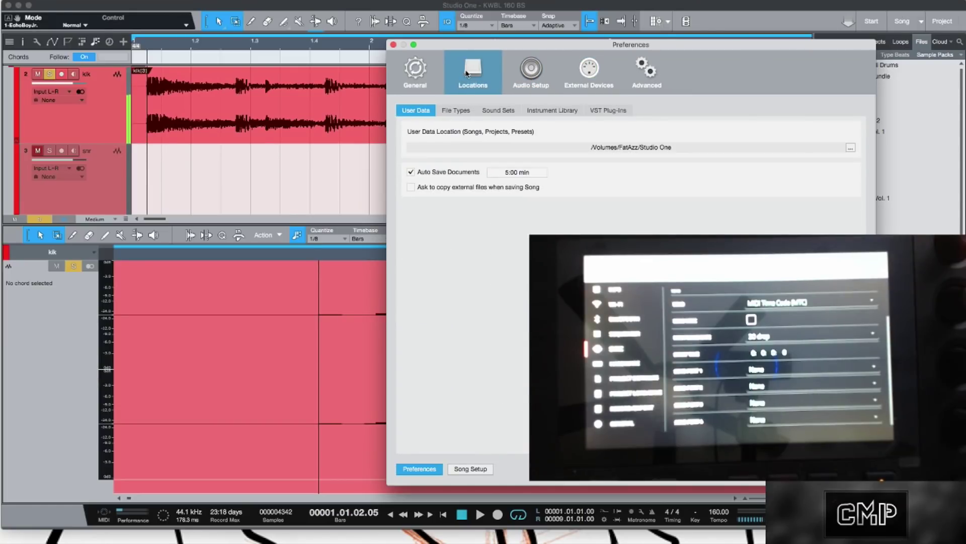
left_click(429, 75)
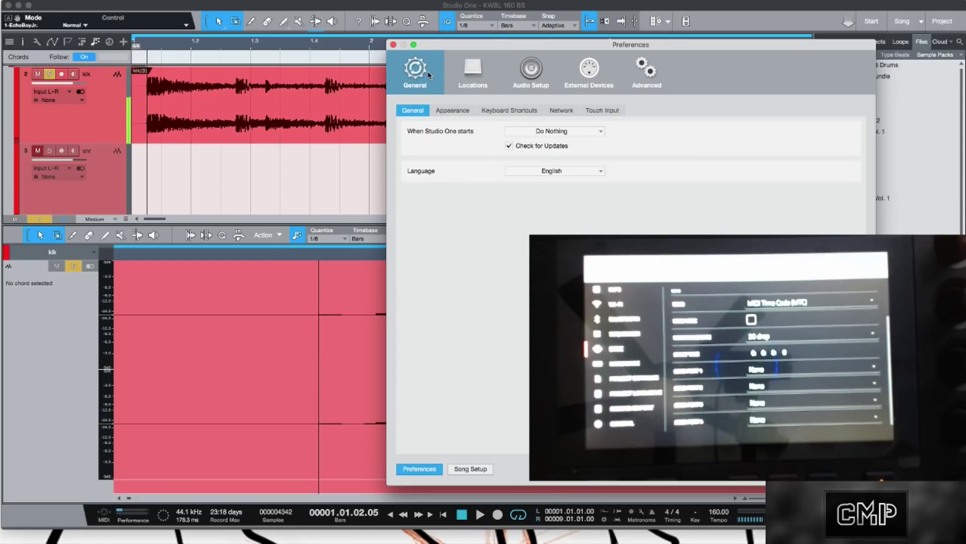
left_click(471, 469)
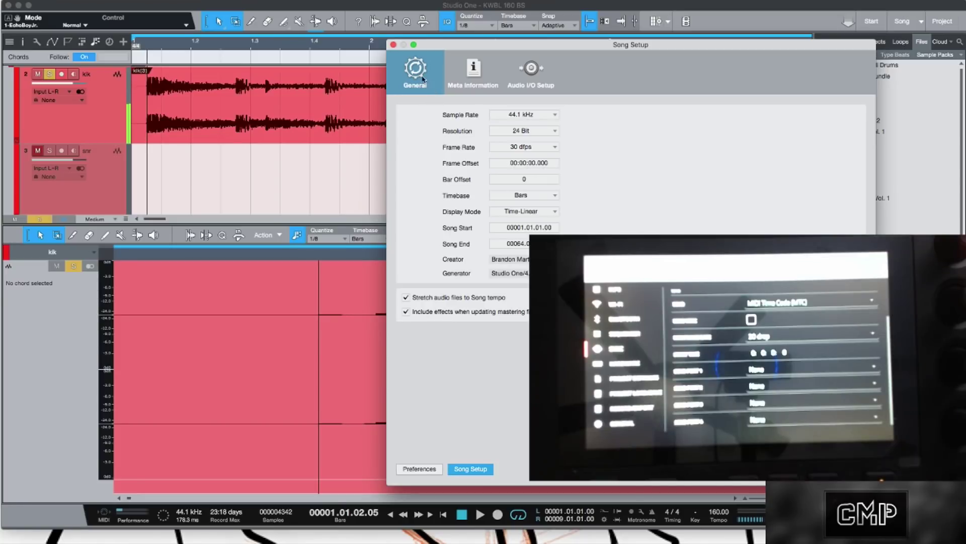
left_click(556, 147)
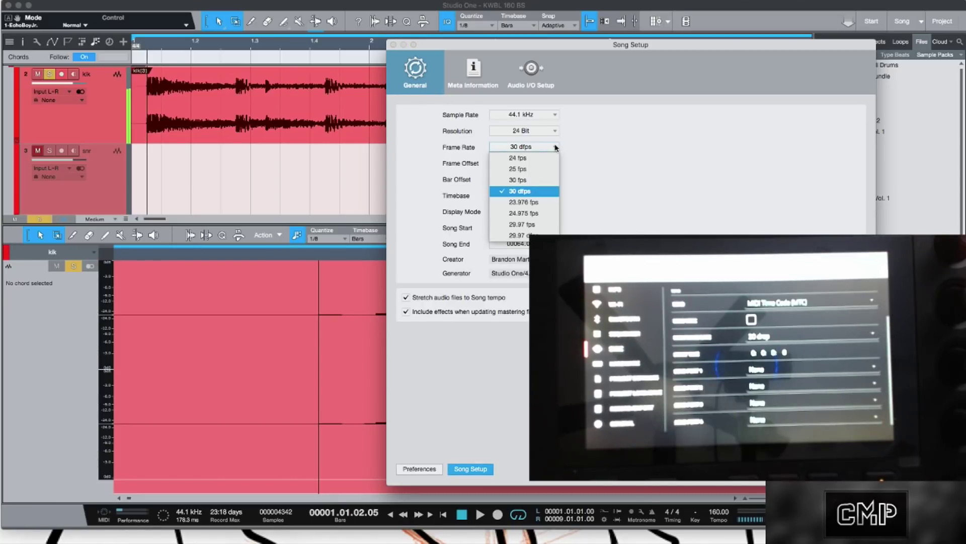
left_click(529, 193)
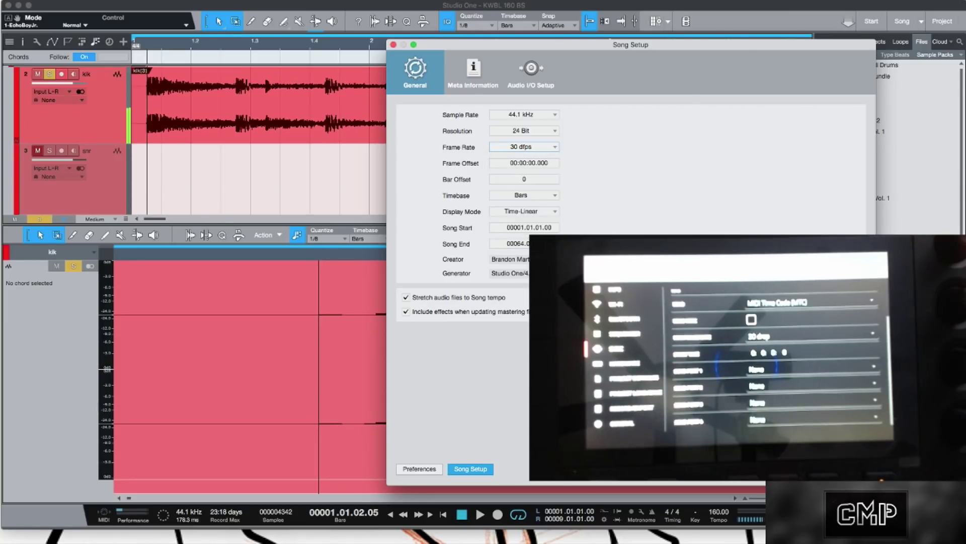
key("Return")
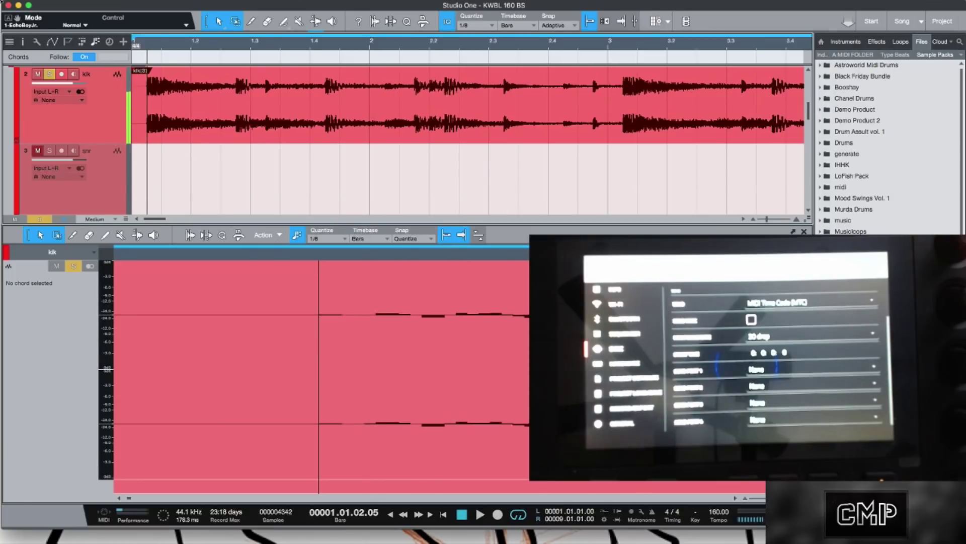
Delete the recorded audio clip from the kik track
left_click(209, 131)
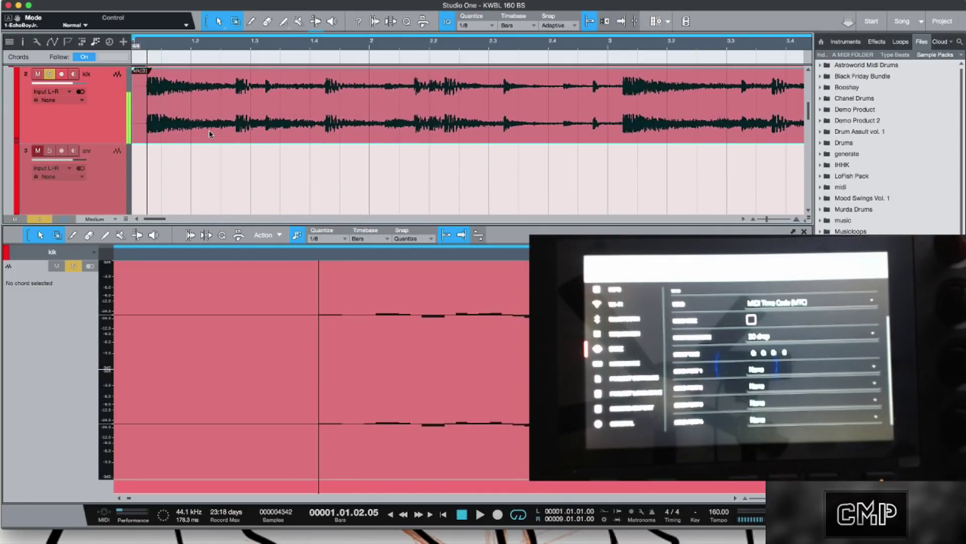
key("Delete")
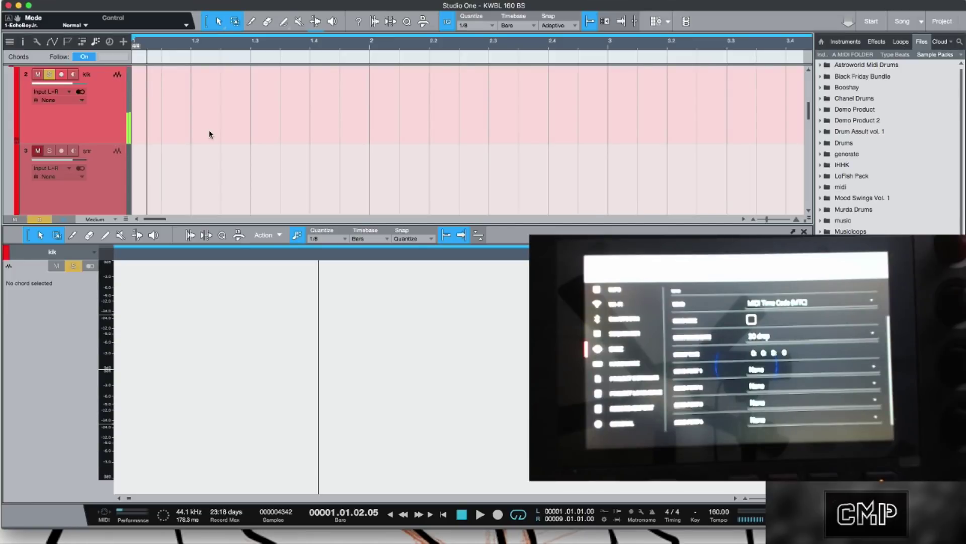
Play the song from its start and stop playback at about bar 5
key("comma")
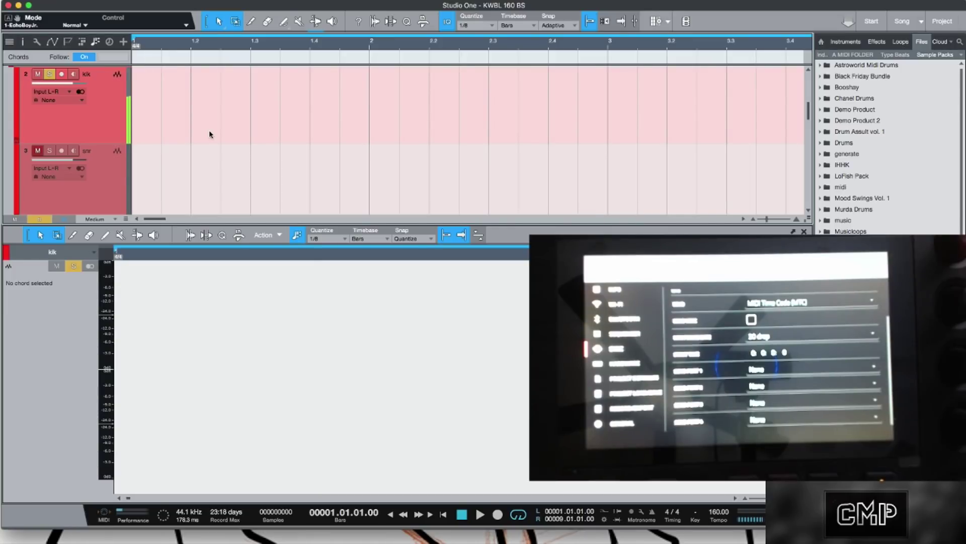
left_click(480, 514)
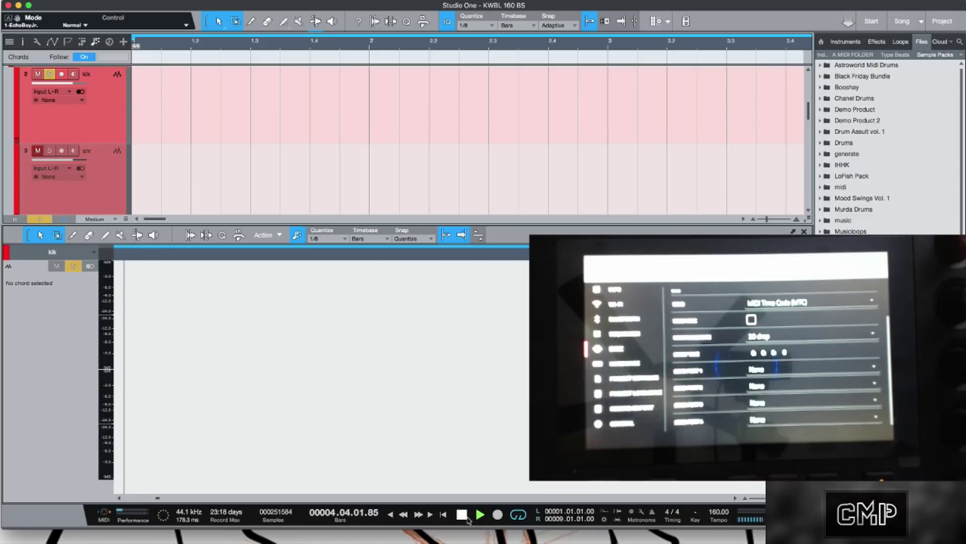
left_click(462, 514)
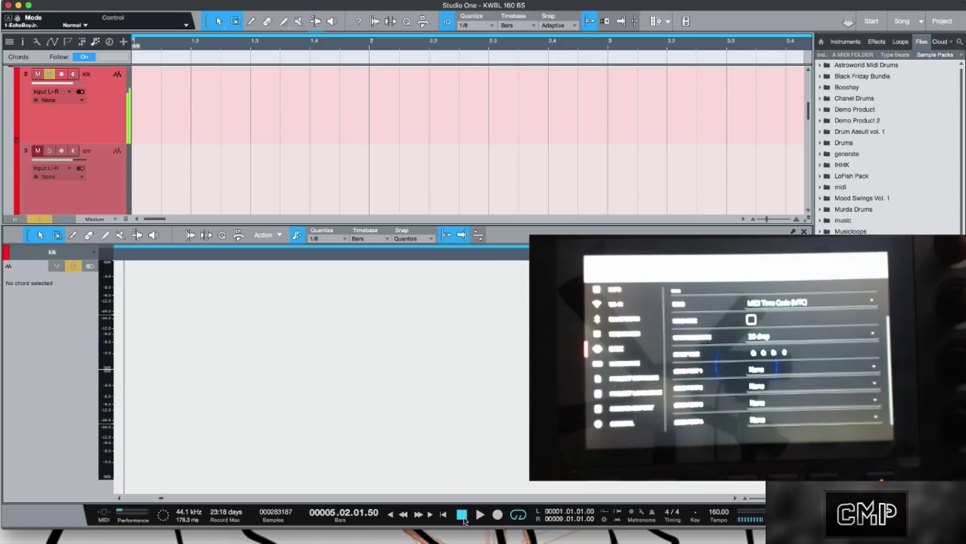
Record a new take on the kik track from the song start to just before bar 3
left_click(462, 515)
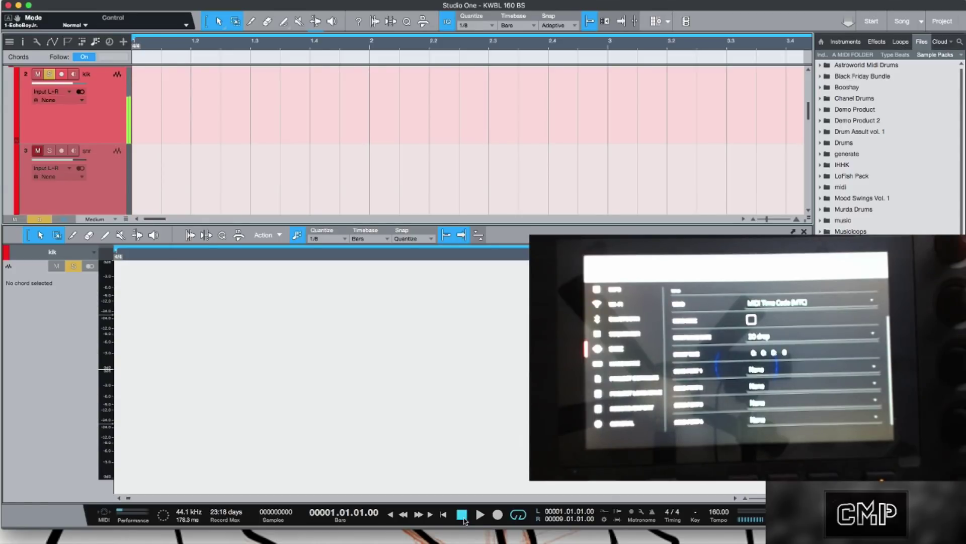
key("KP_Multiply")
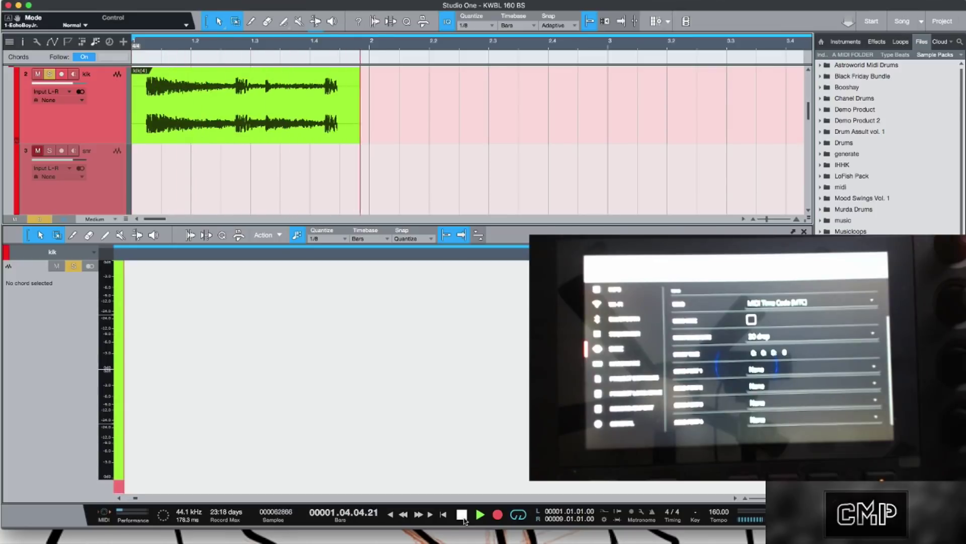
left_click(463, 516)
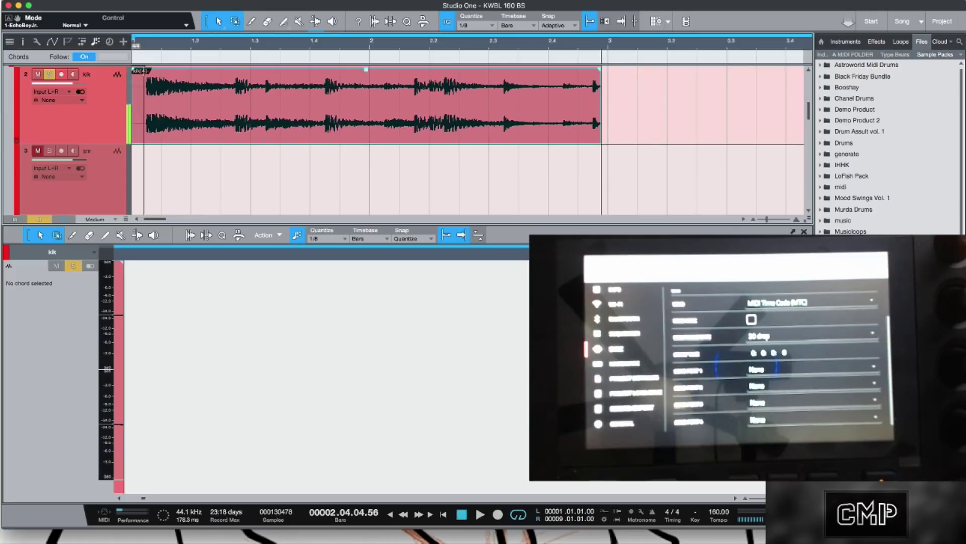
Examine the beginning of the new kik recording up close to see how its first hit aligns with the song start
left_click_drag(139, 45, 338, 87)
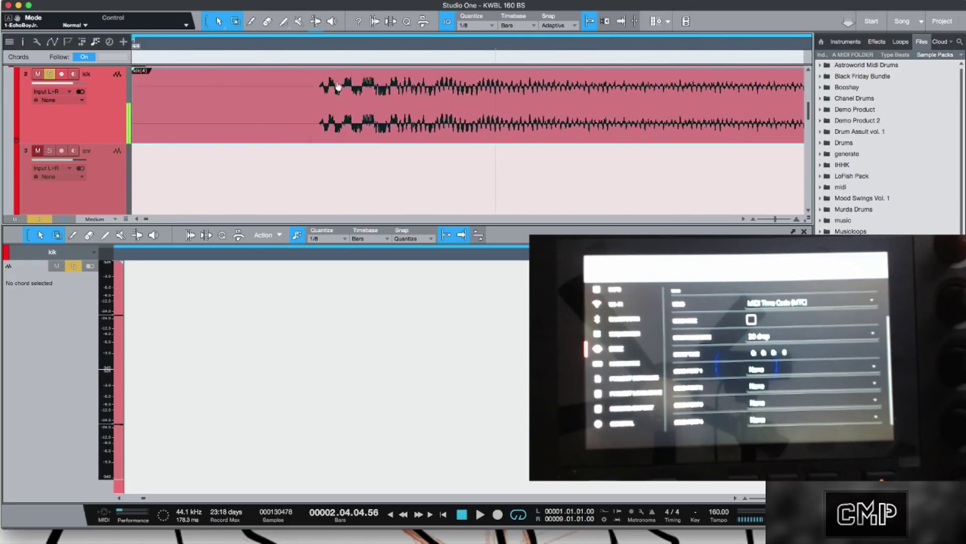
key("w")
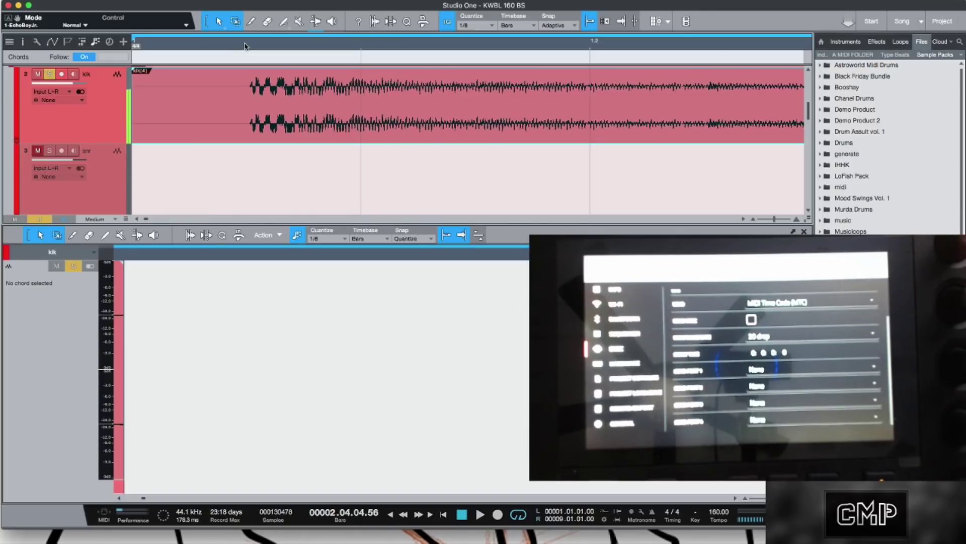
left_click_drag(245, 43, 455, 30)
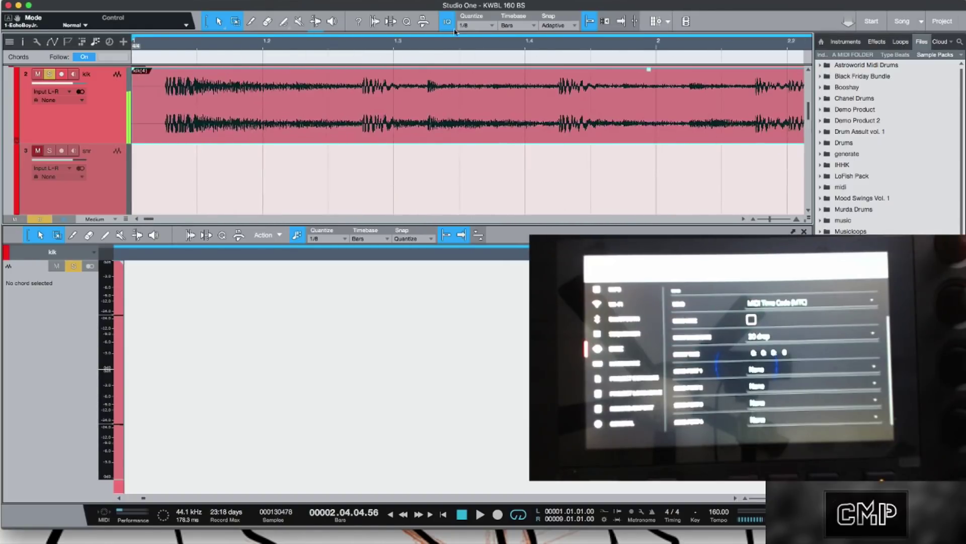
left_click(137, 107)
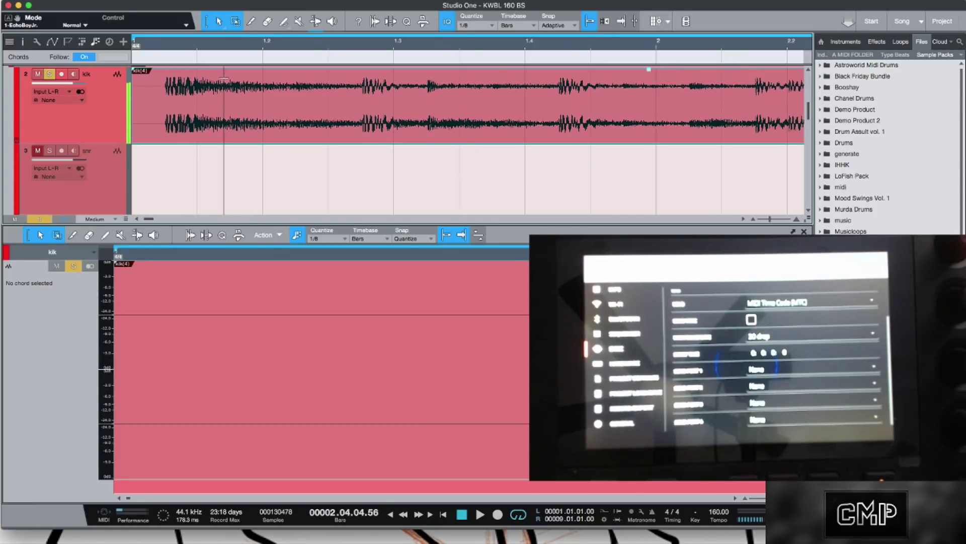
left_click_drag(166, 49, 444, 116)
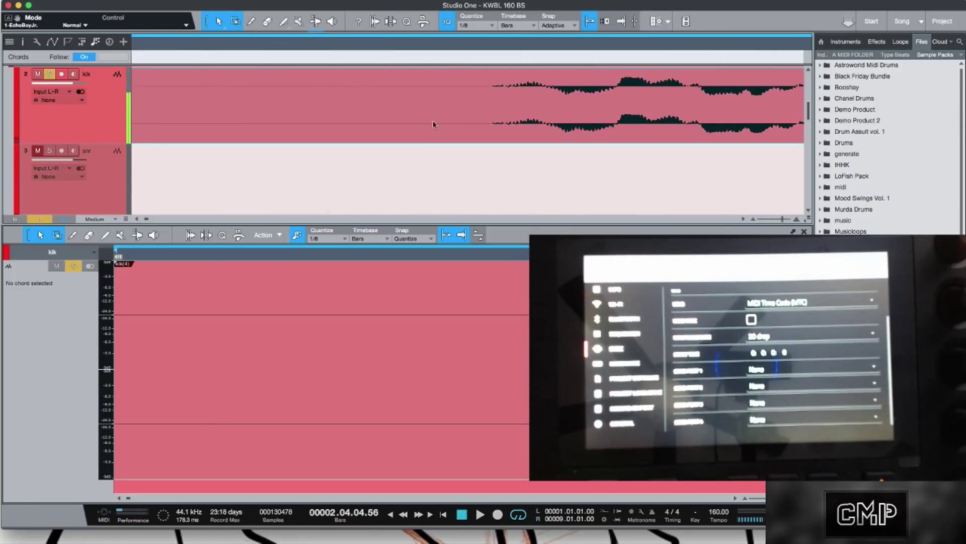
left_click_drag(447, 45, 448, 29)
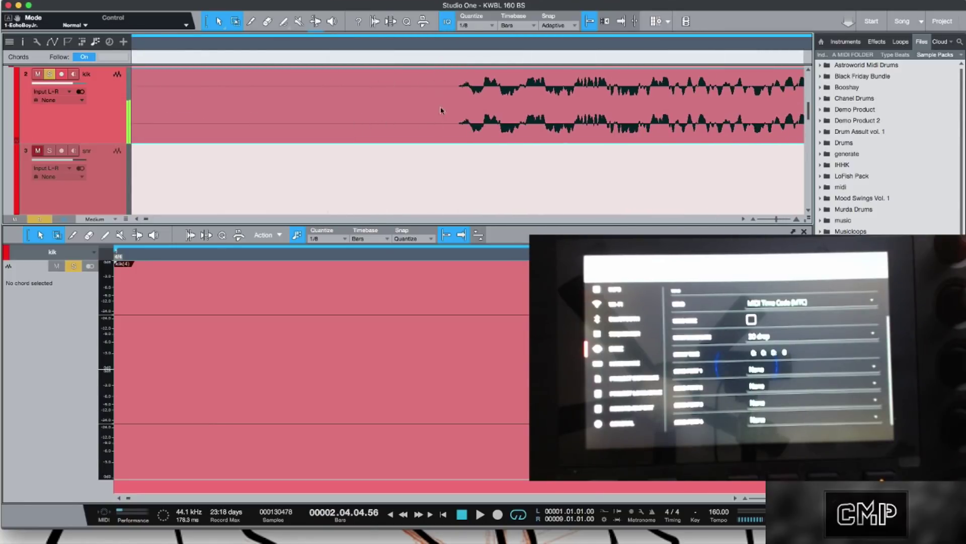
Place the playhead exactly at the onset of the first hit in the kik recording and read its position in samples
scroll(442, 136, "up", 5)
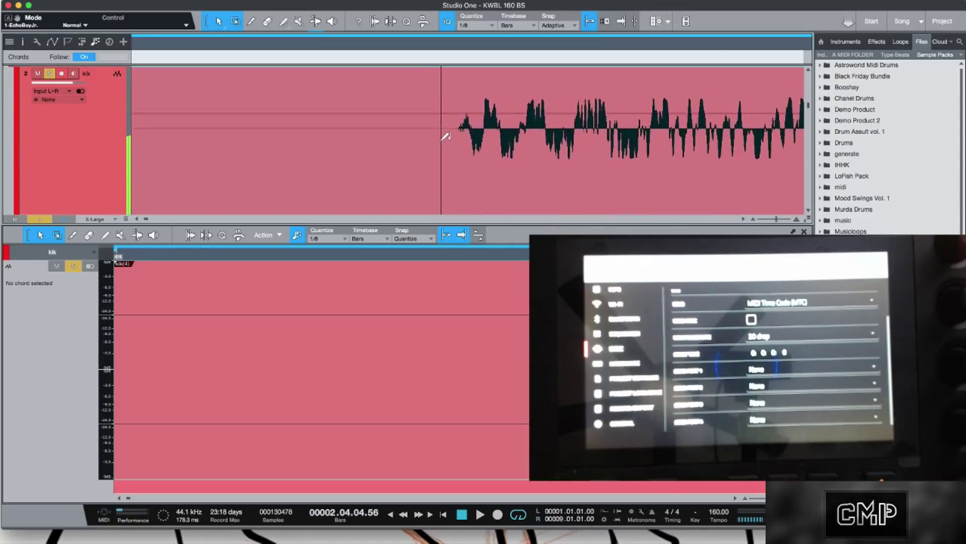
scroll(489, 141, "down", 6)
key("F3")
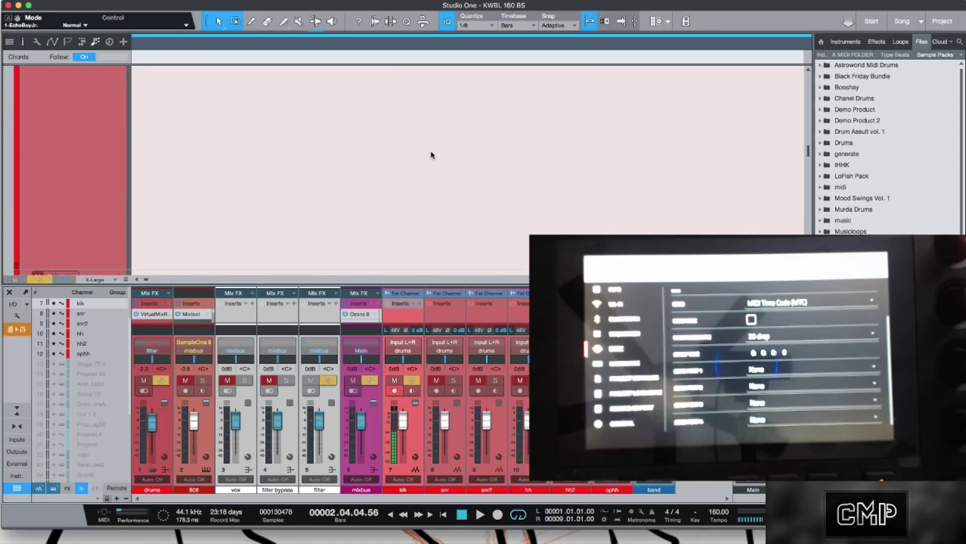
scroll(431, 156, "up", 3)
scroll(417, 170, "up", 1)
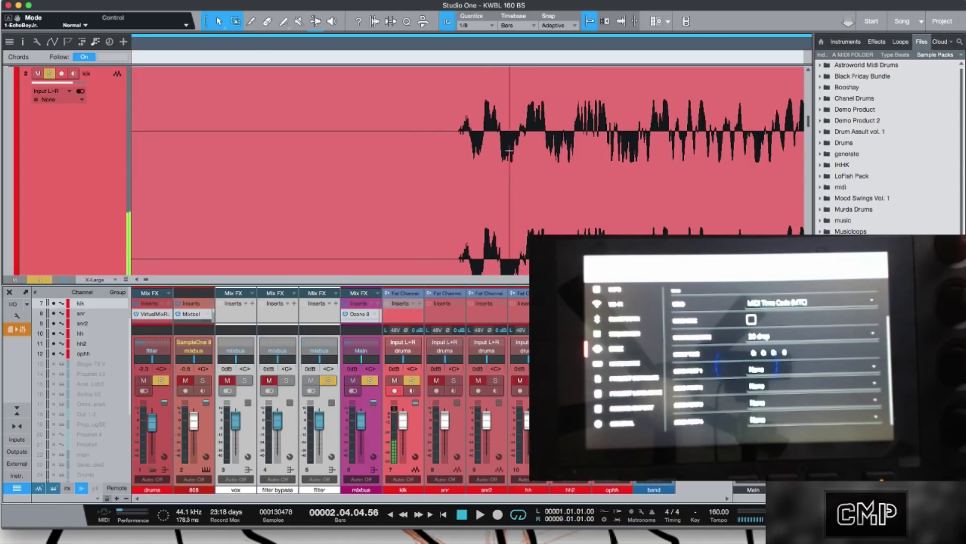
left_click_drag(461, 43, 489, 93)
scroll(483, 101, "up", 3)
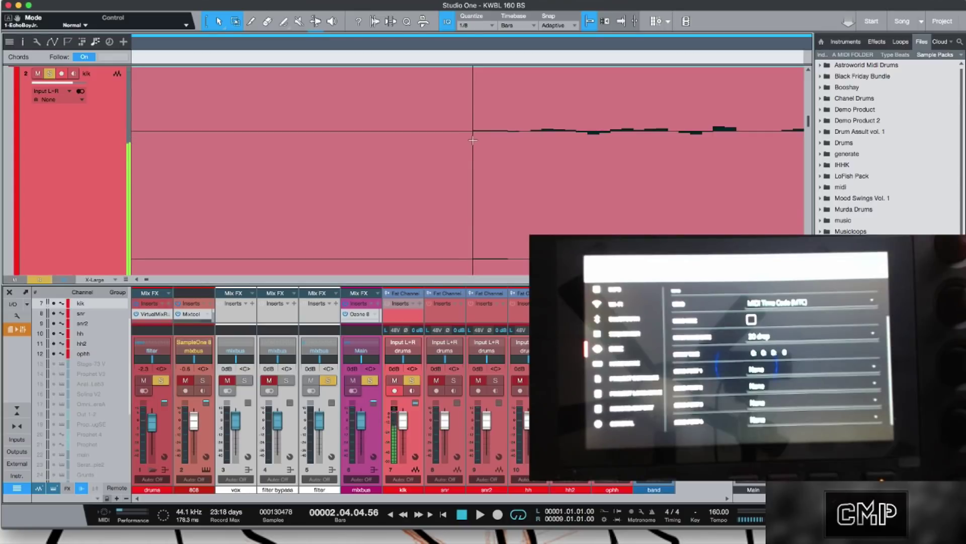
left_click(472, 140)
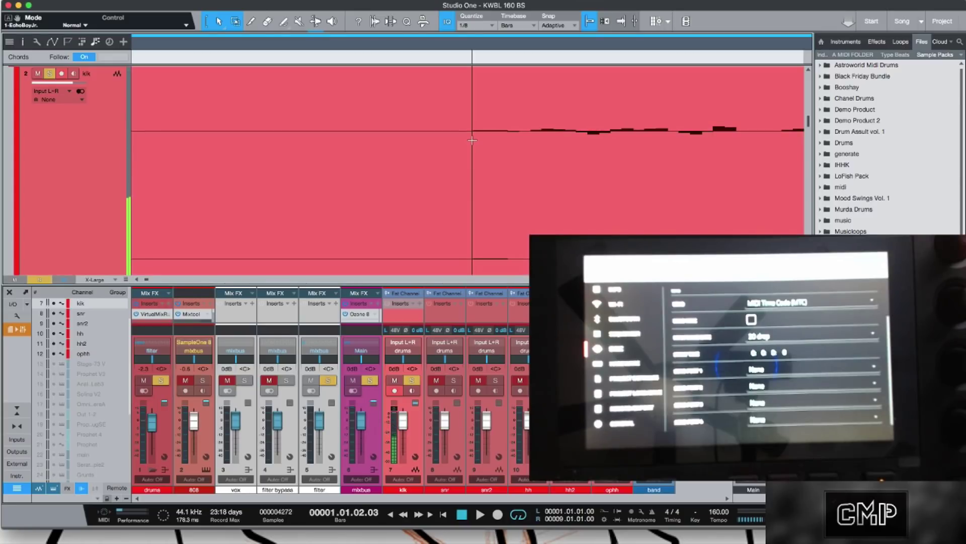
left_click(283, 518)
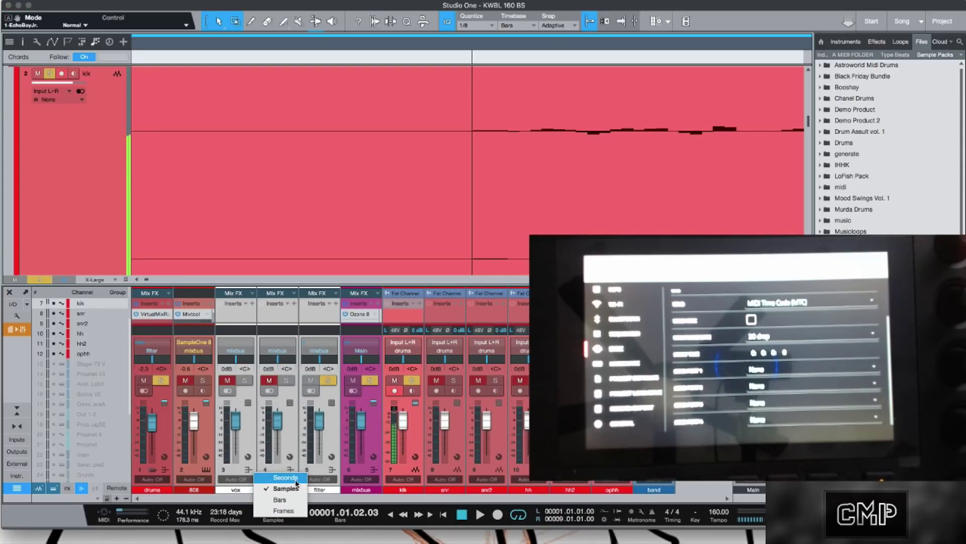
left_click(307, 527)
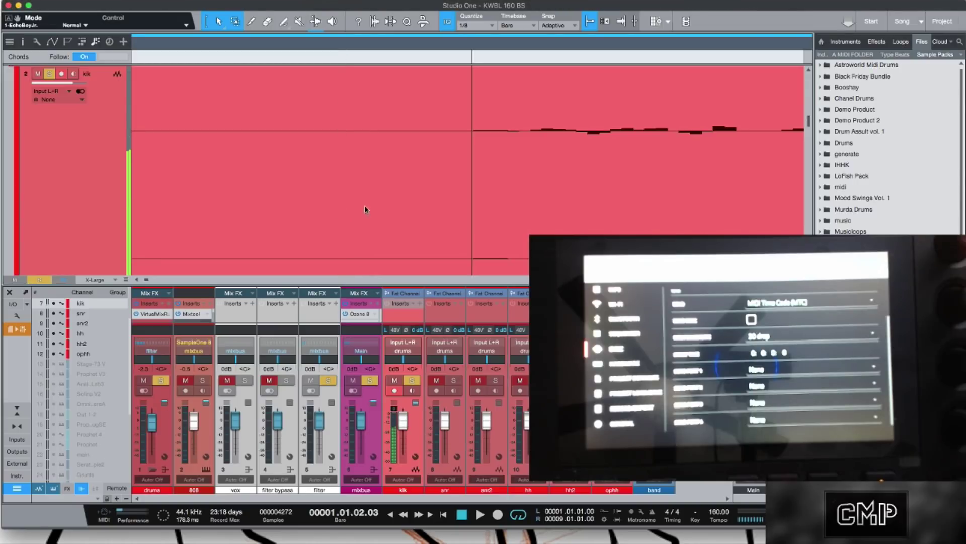
Set the Record Offset in the advanced audio preferences to 4273 samples
key("super+comma")
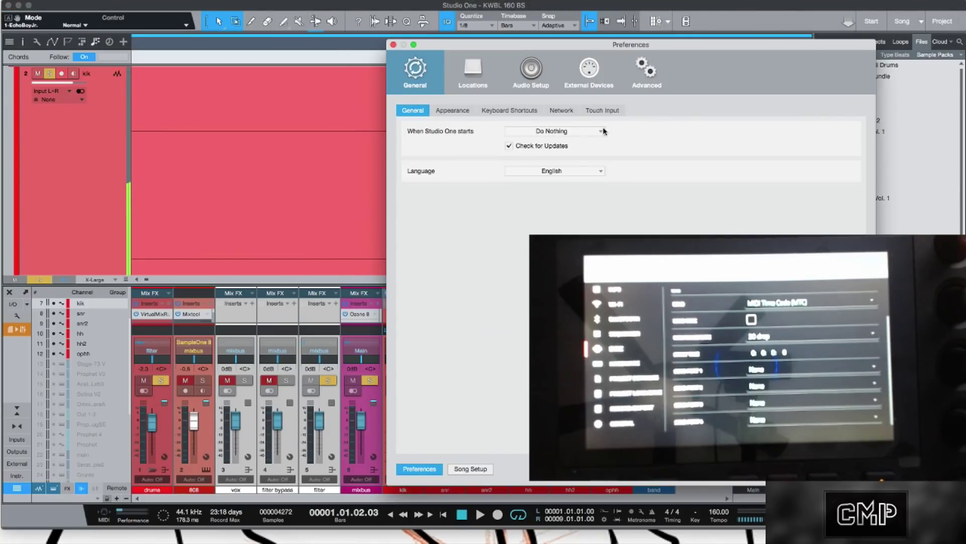
left_click(529, 81)
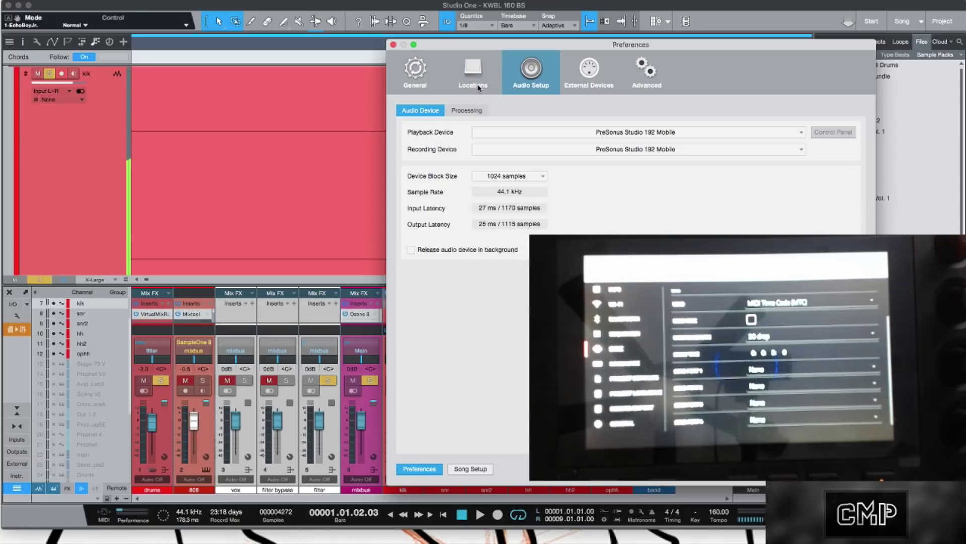
left_click(647, 71)
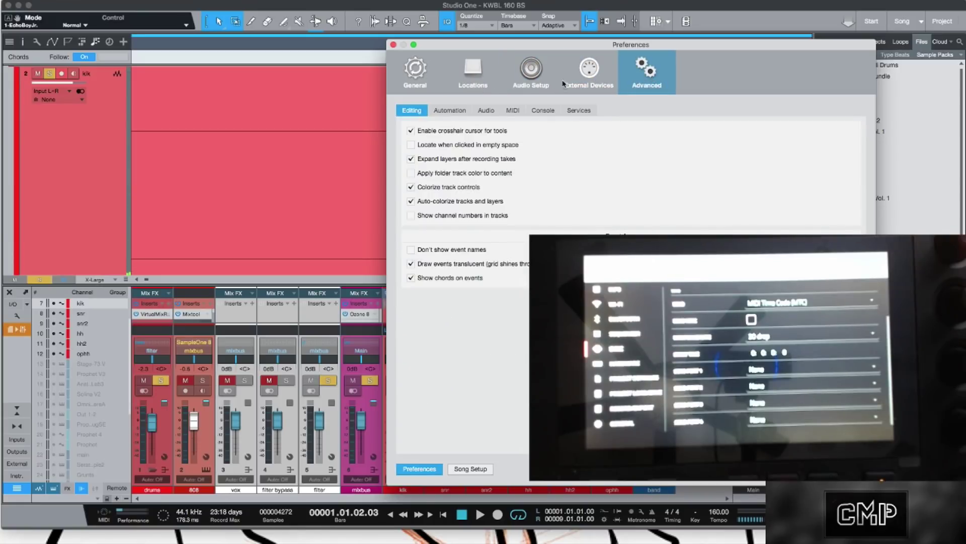
left_click(449, 115)
left_click(482, 112)
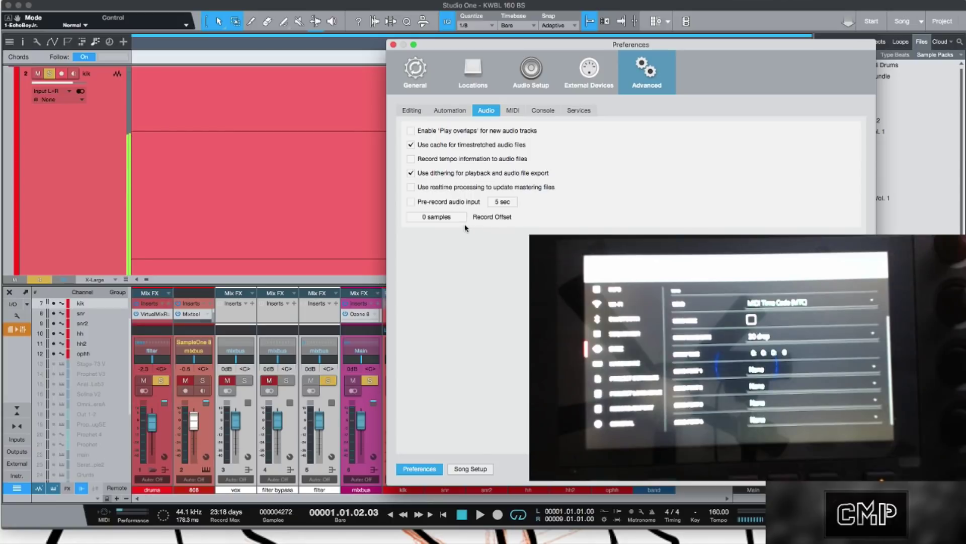
scroll(421, 219, "up", 1)
double_click(424, 219)
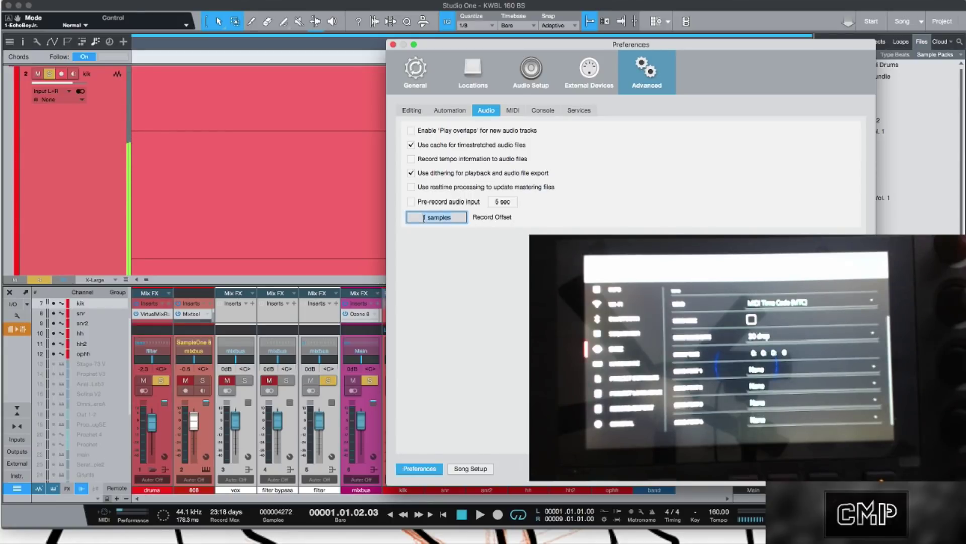
key("BackSpace")
type("4273")
key("Return")
key("Return")
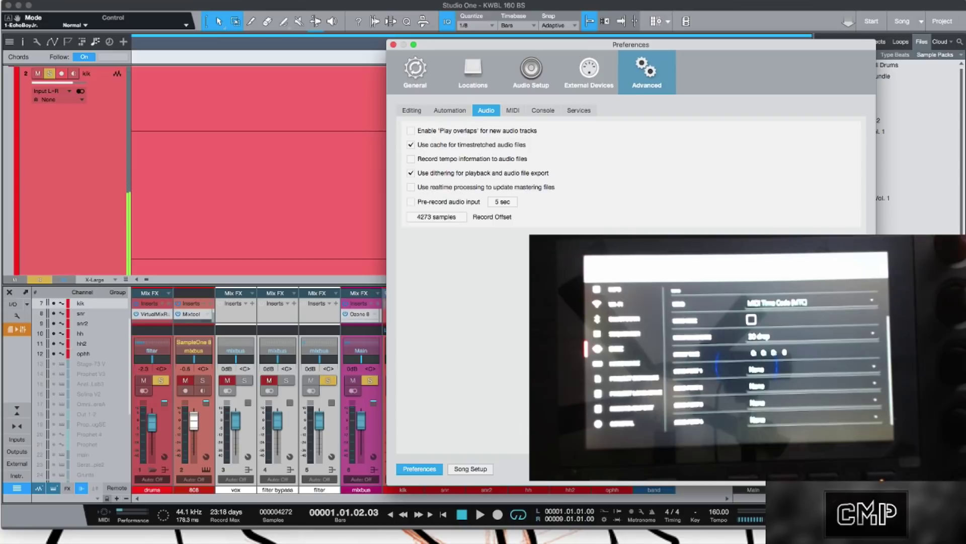
key("Return")
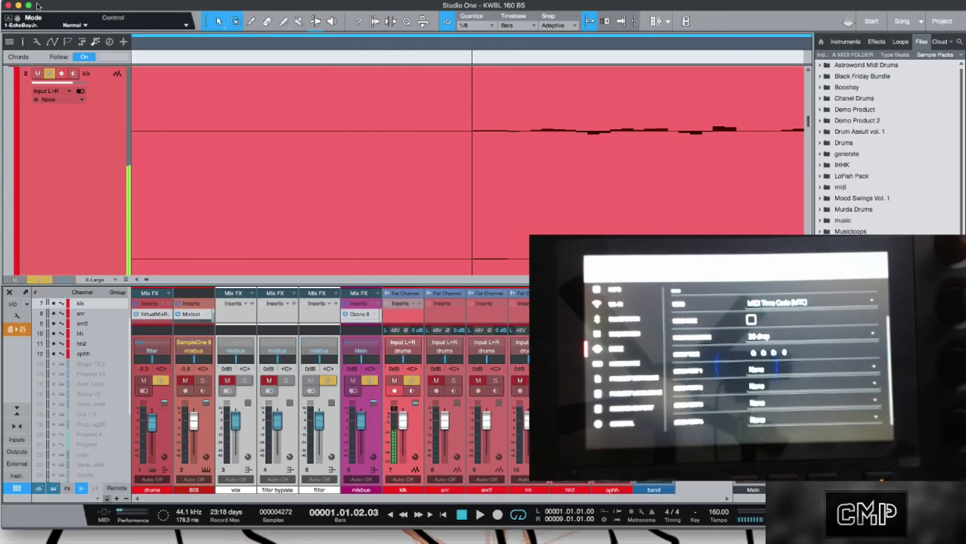
Delete the existing recorded clip from the kik track
left_click_drag(328, 48, 392, 2)
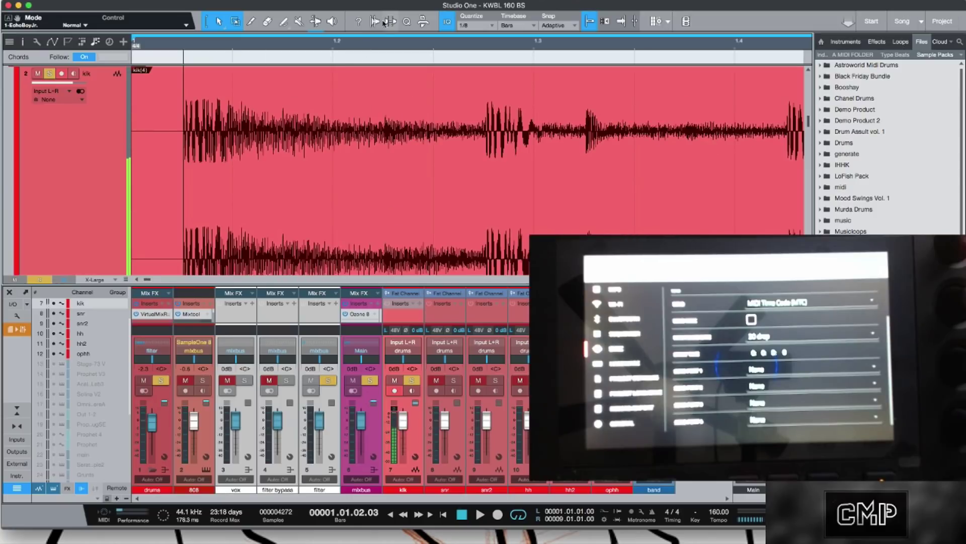
left_click_drag(383, 47, 396, 2)
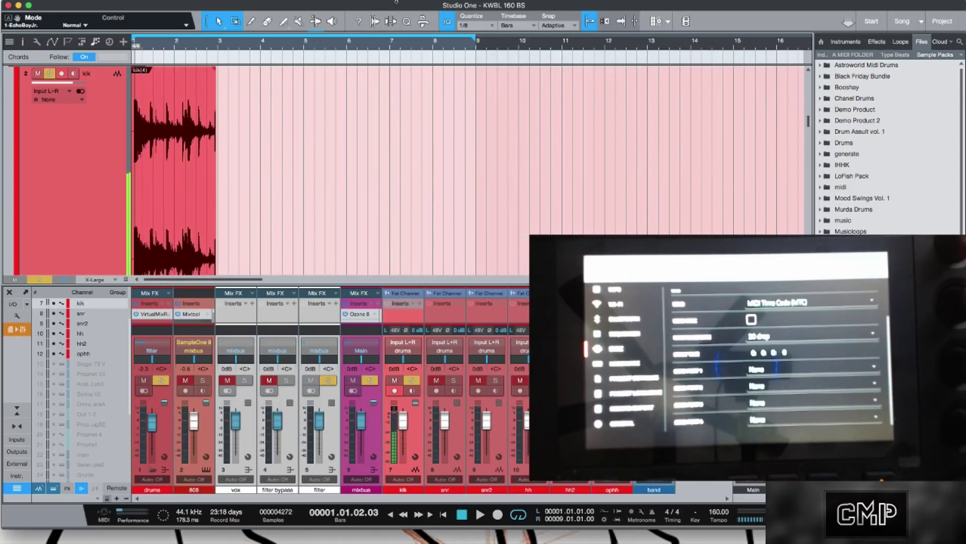
left_click(203, 251)
key("Delete")
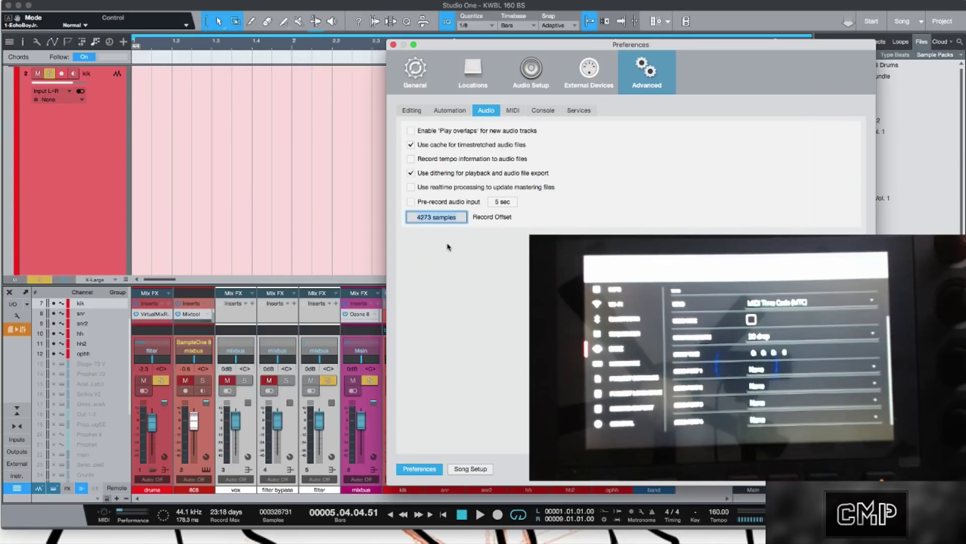
Change the Record Offset to the negative value -4273 samples and close the preferences
key("Return")
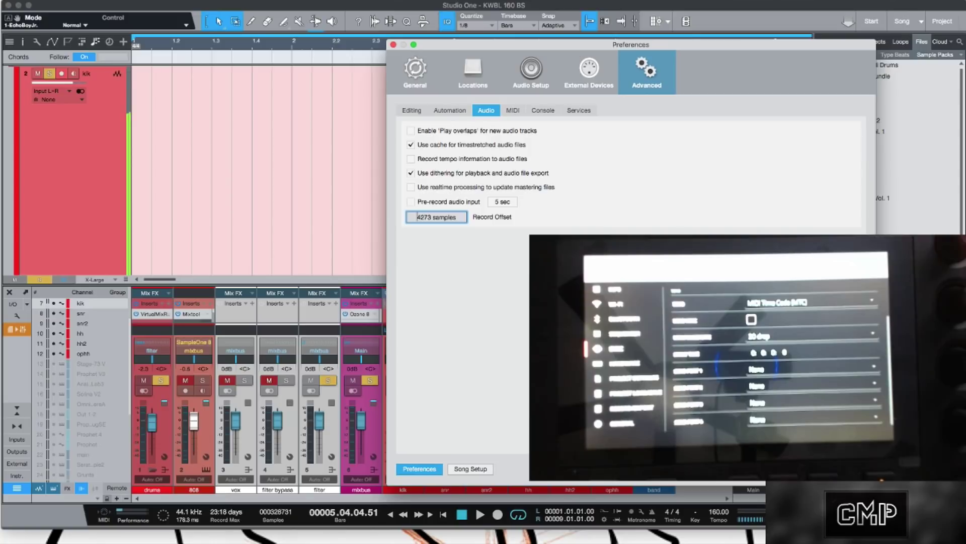
left_click(418, 217)
type("-")
key("Return")
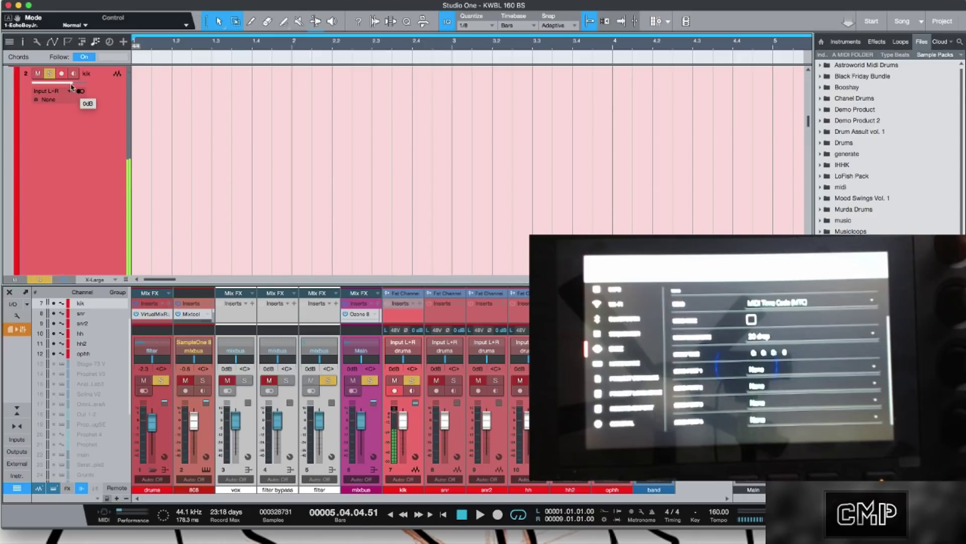
key("comma")
key("KP_Multiply")
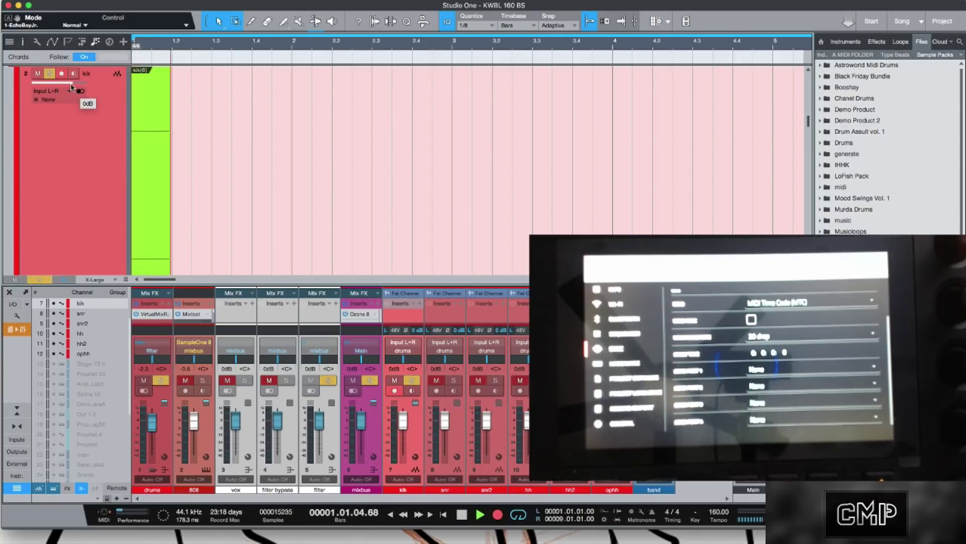
key("space")
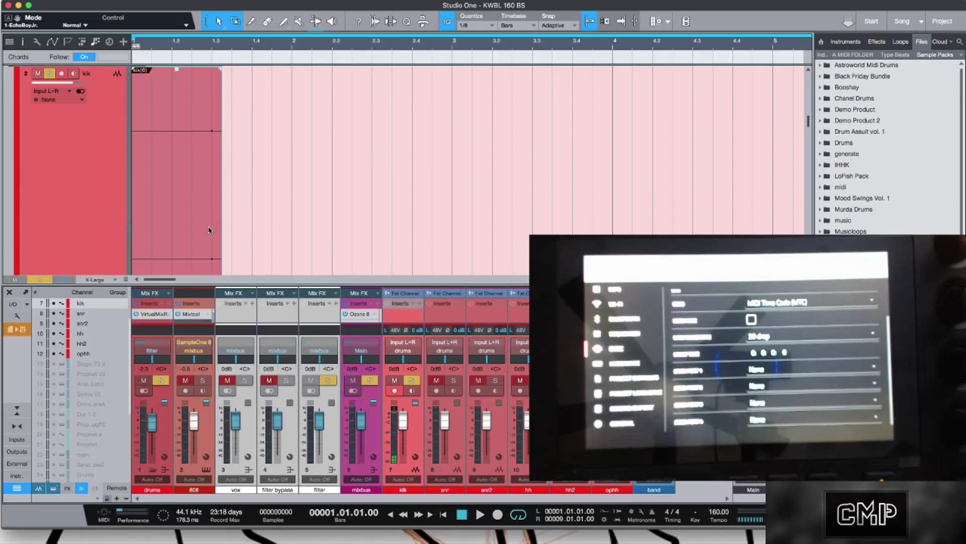
key("Delete")
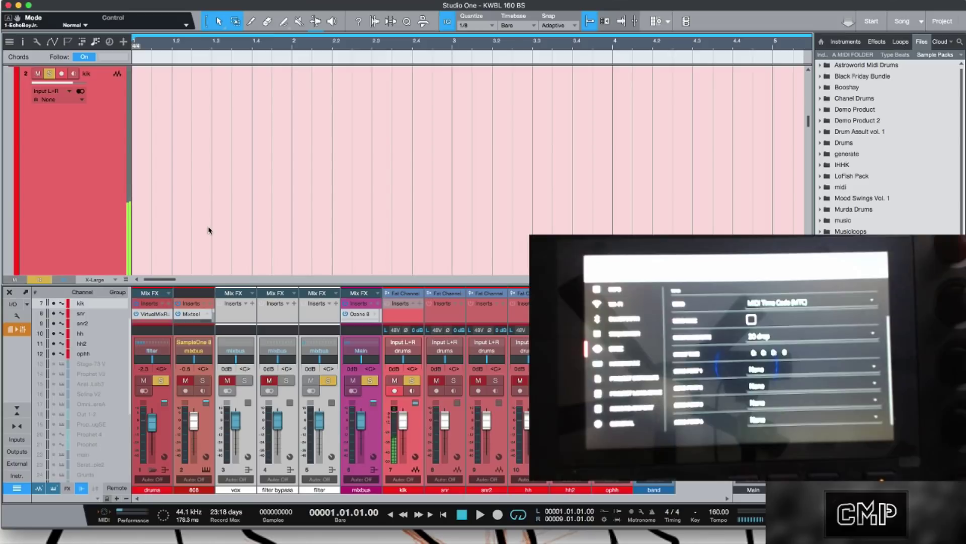
Record a new take on the kik track from the song start to just before bar 5 and play it back
key("KP_Multiply")
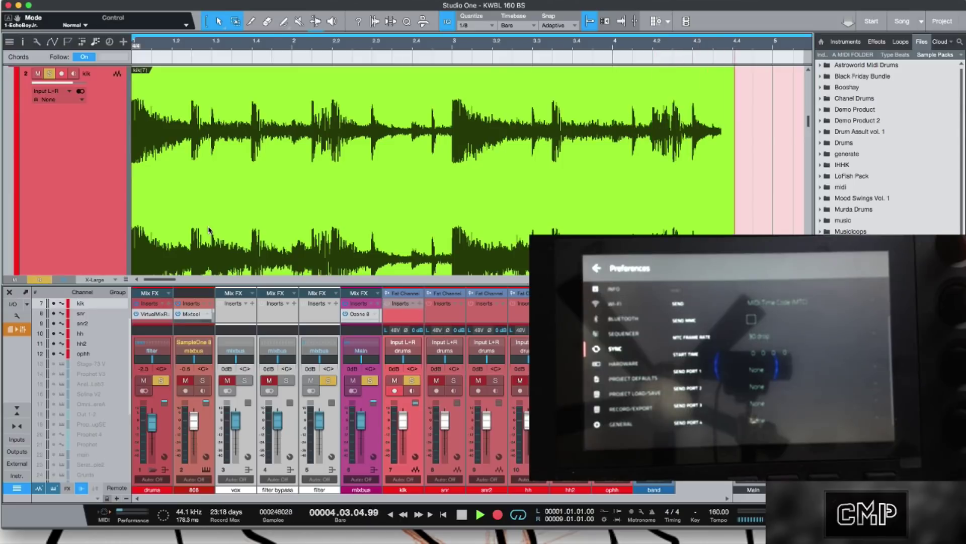
key("space")
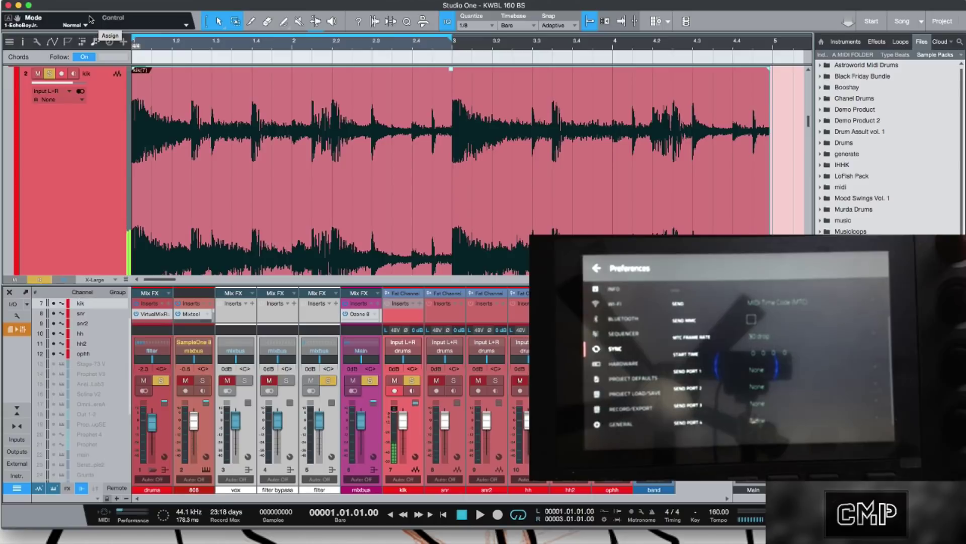
key("space")
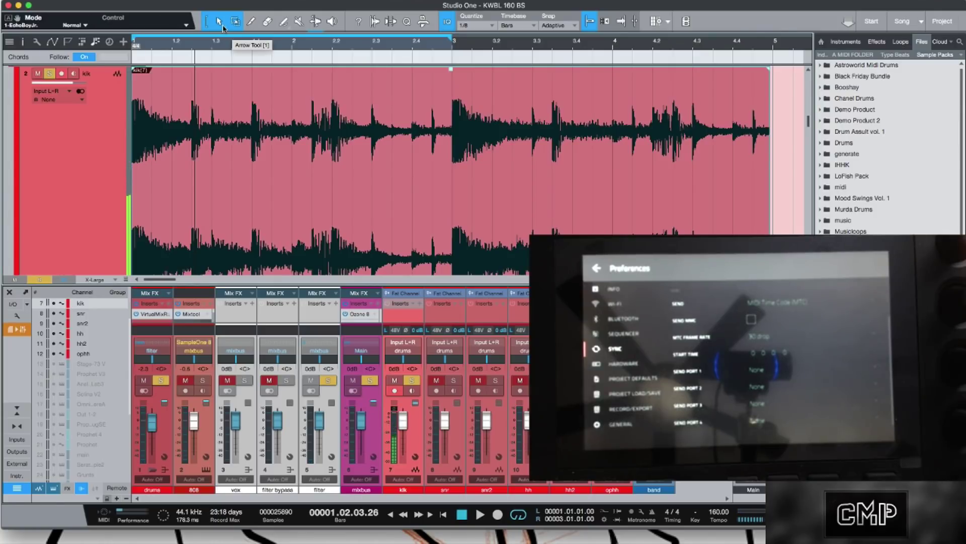
Examine up close how the hits of the new kik take line up with the grid at bar 3 and at beats 2.2 and 2.3
key("F3")
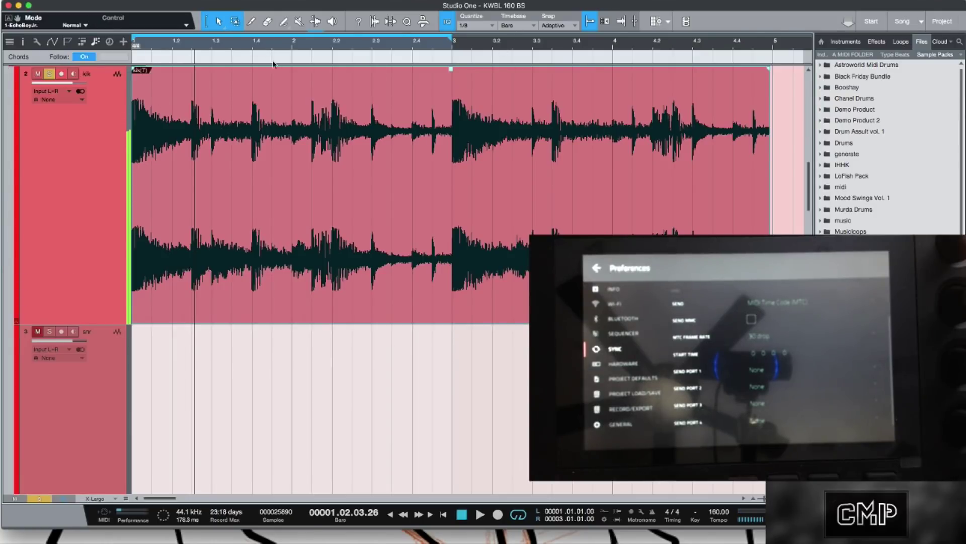
left_click_drag(456, 44, 451, 143)
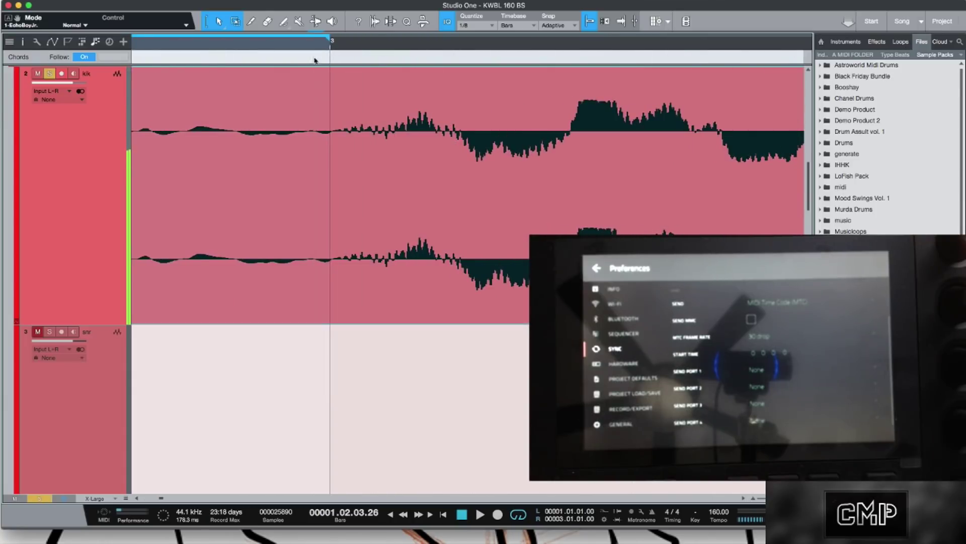
left_click_drag(315, 42, 504, 4)
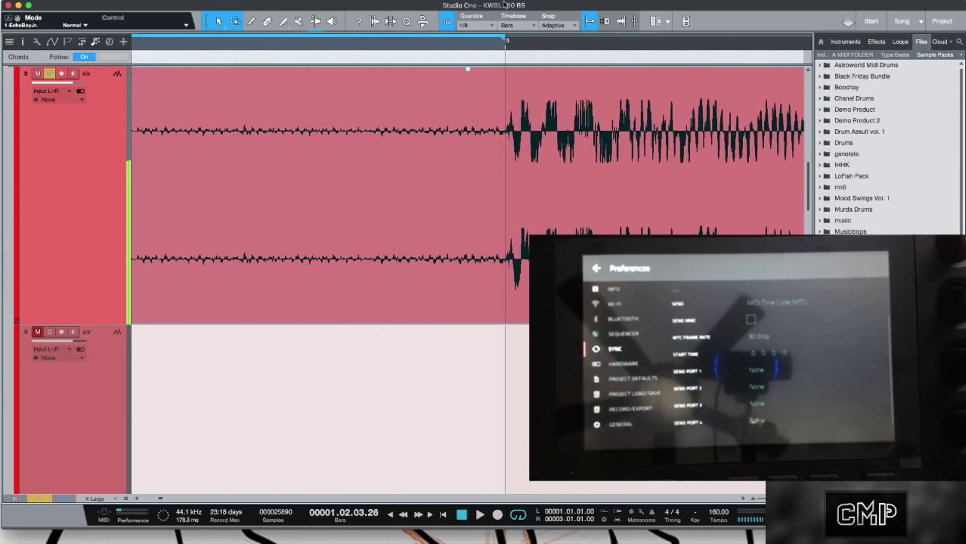
left_click(478, 55)
left_click_drag(493, 41, 515, 3)
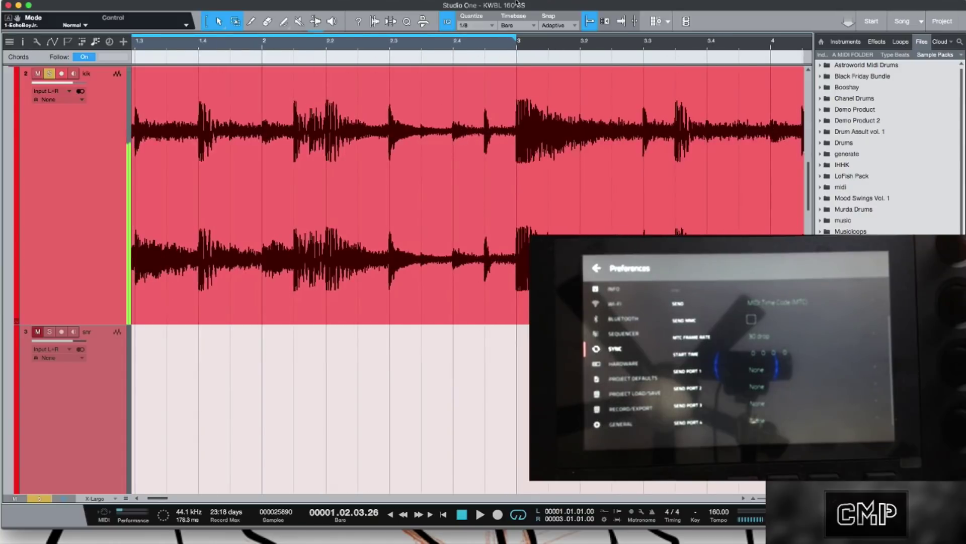
left_click_drag(389, 41, 584, 73)
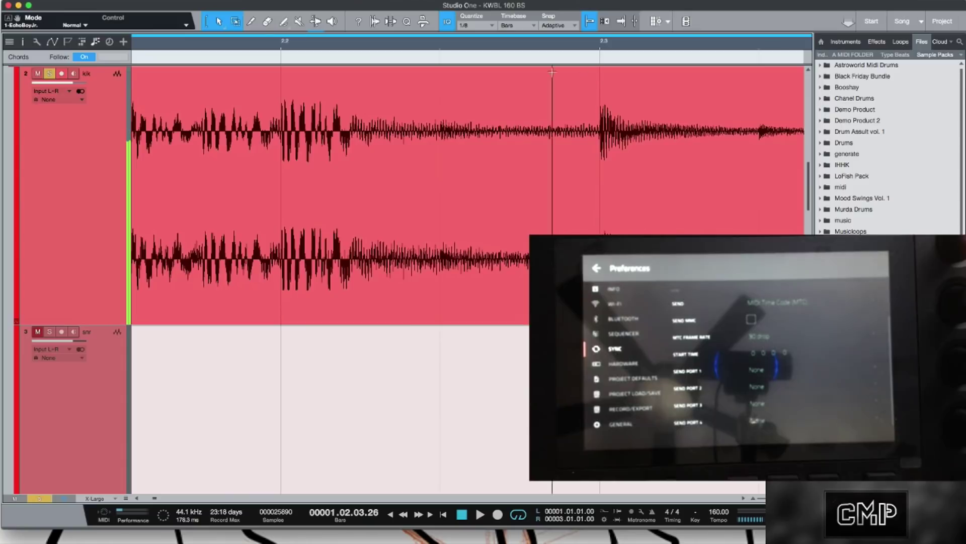
left_click_drag(276, 50, 343, 174)
left_click_drag(314, 46, 334, 31)
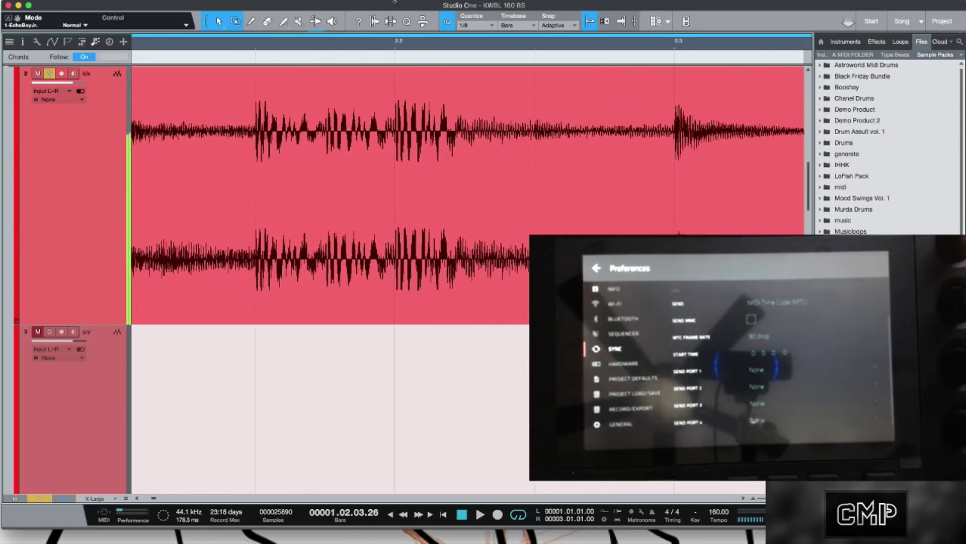
Delete the test take from the kik track and reduce the track height to Small
left_click_drag(231, 43, 299, 3)
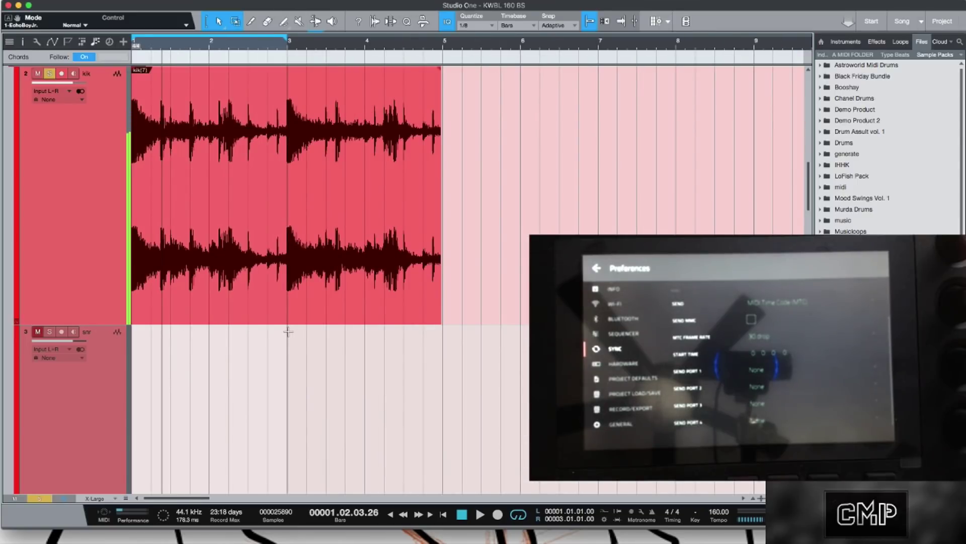
key("Delete")
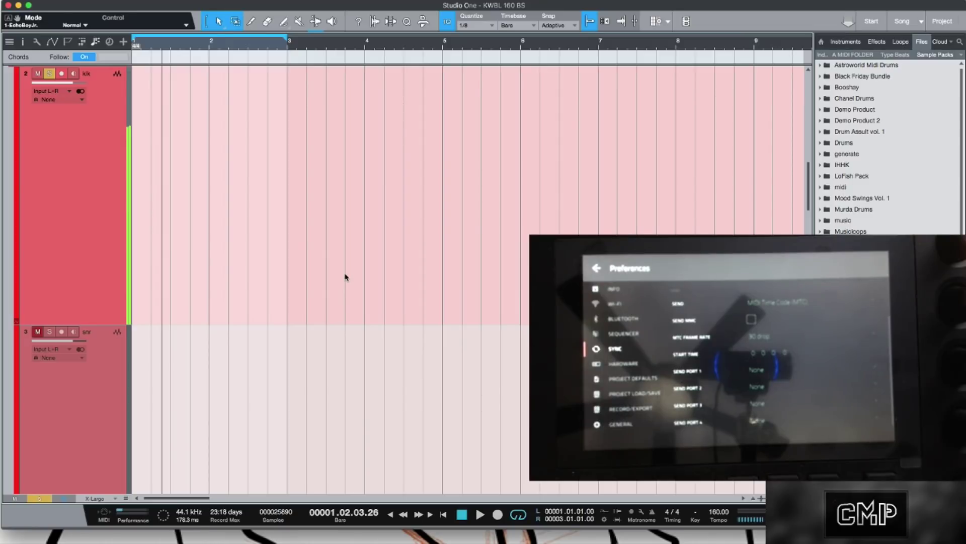
scroll(329, 325, "down", 6)
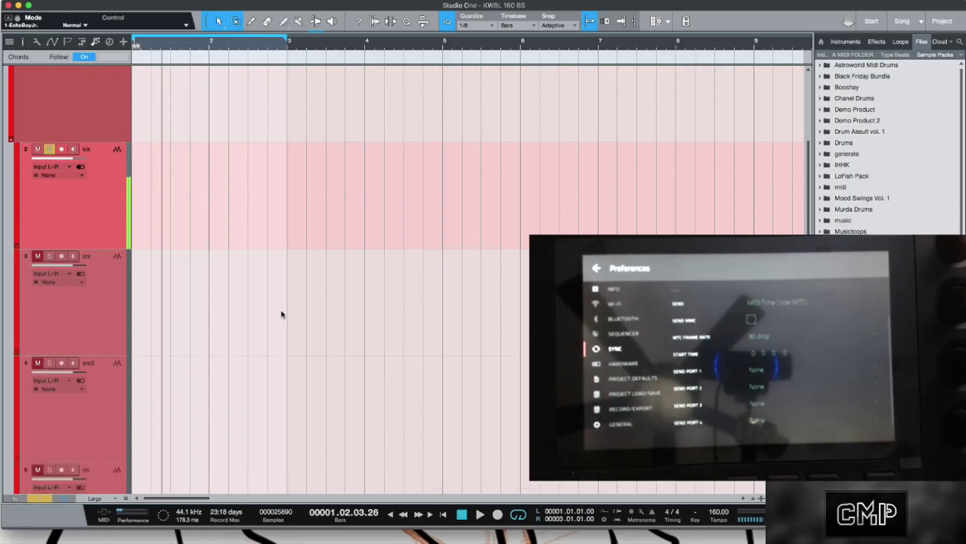
scroll(281, 315, "down", 1, "alt")
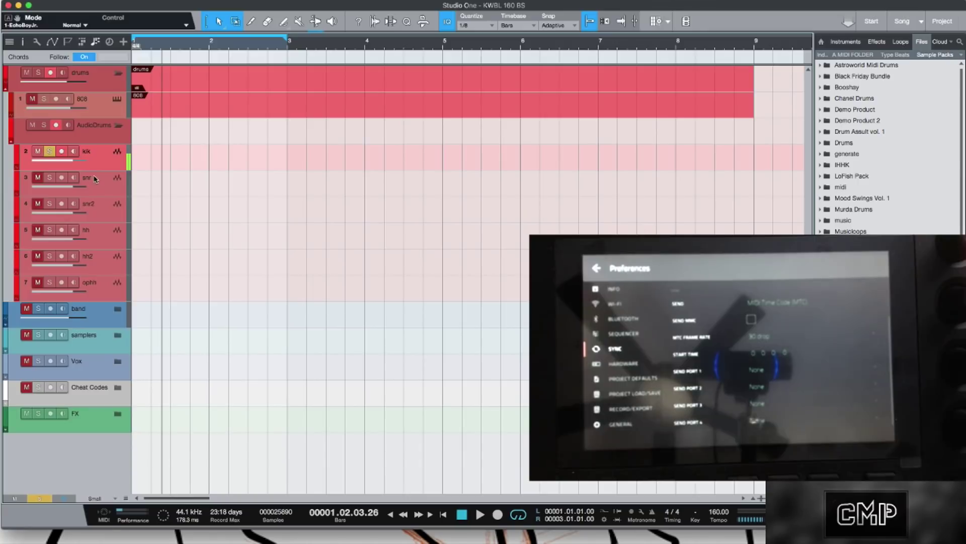